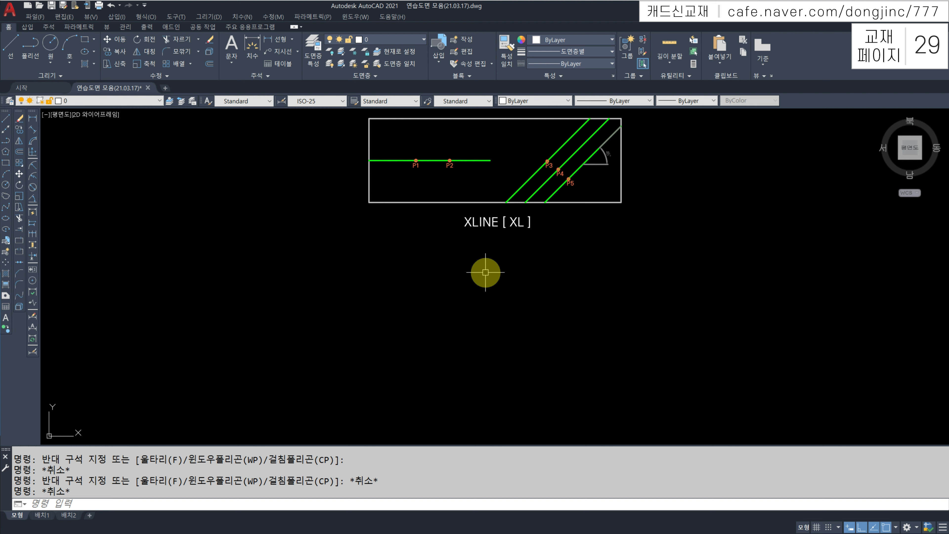
{"action": "left_click", "coordinate": [394, 251]}
{"action": "key", "text": "Escape"}
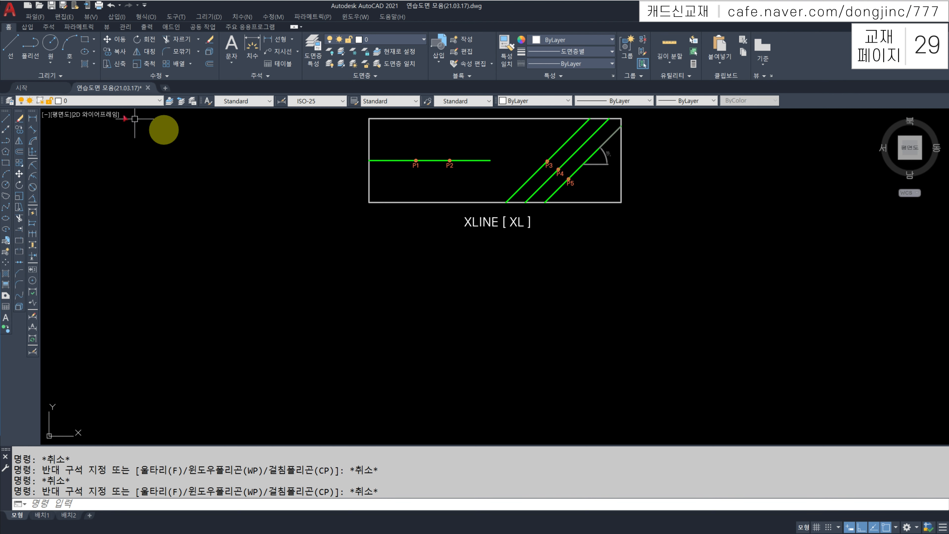
{"action": "left_click", "coordinate": [60, 78]}
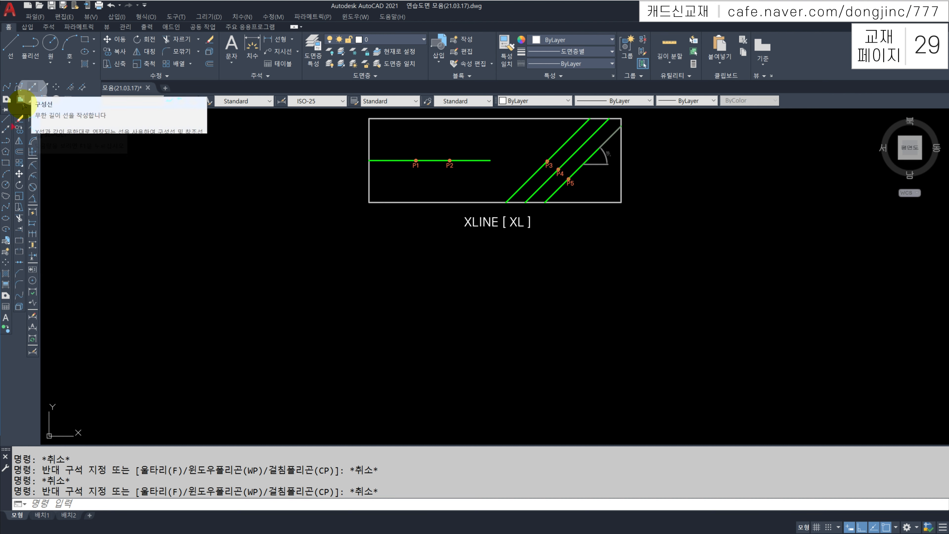
{"action": "left_click", "coordinate": [80, 146]}
{"action": "key", "text": "Escape"}
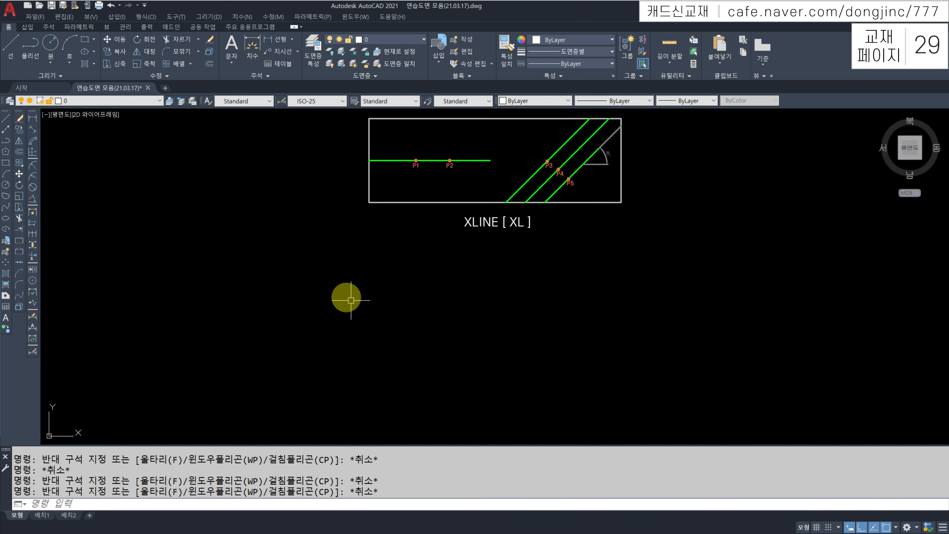
- Draw a horizontal construction line with XLINE in the empty area below the XLINE example
{"action": "key", "text": "Escape"}
{"action": "type", "text": "XL"}
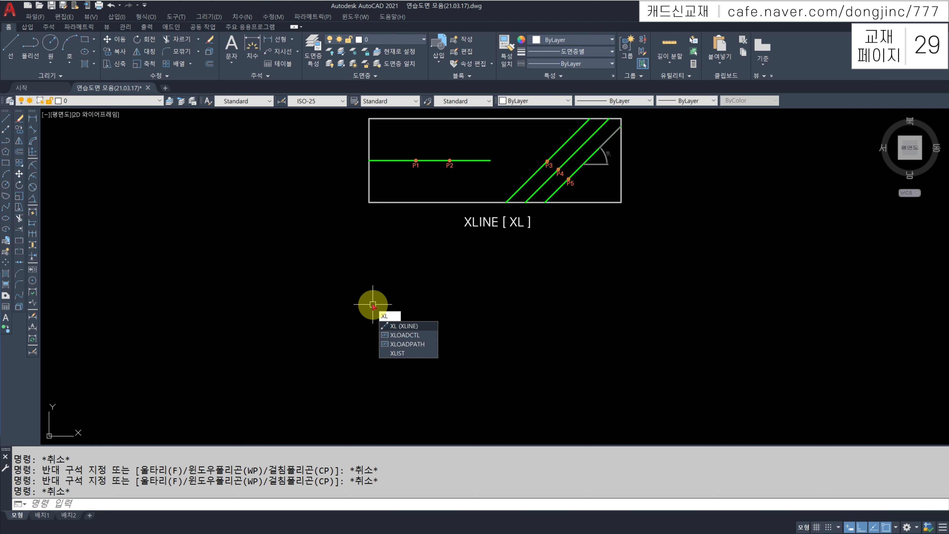
{"action": "key", "text": "Return"}
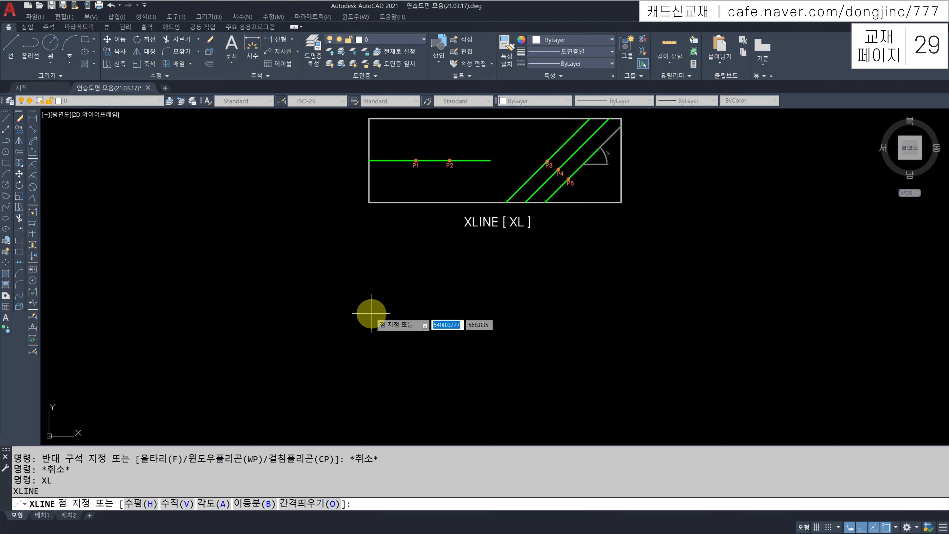
{"action": "left_click", "coordinate": [371, 312]}
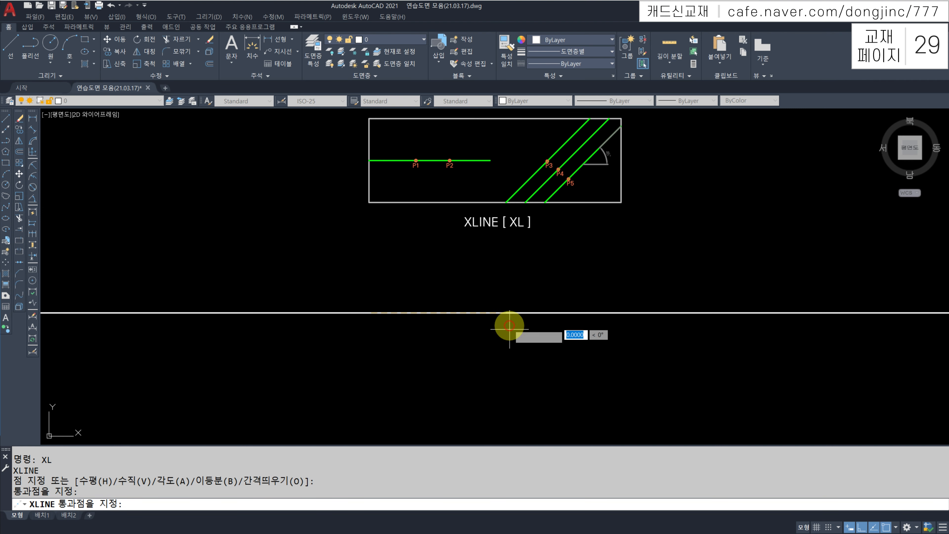
{"action": "key", "text": "Escape"}
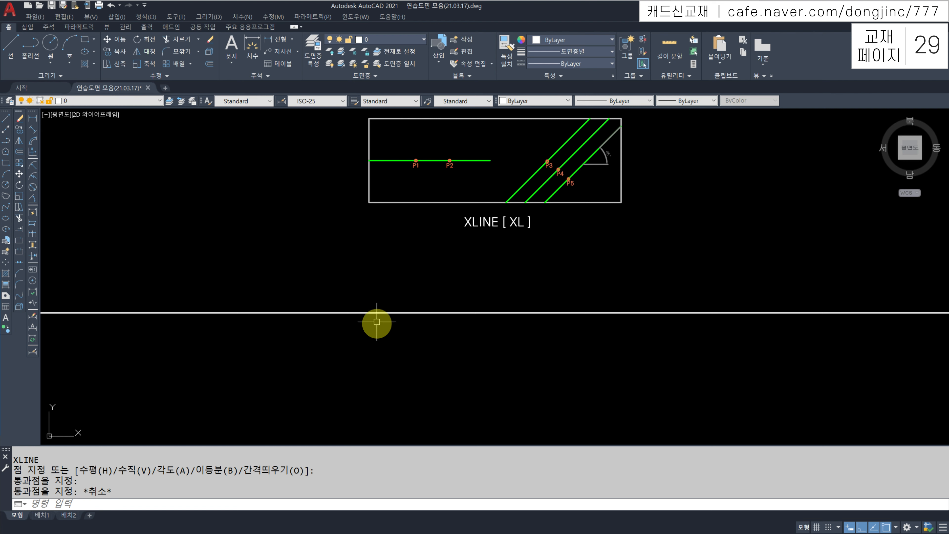
- Draw a vertical construction line through a point on the horizontal construction line
{"action": "type", "text": "xl"}
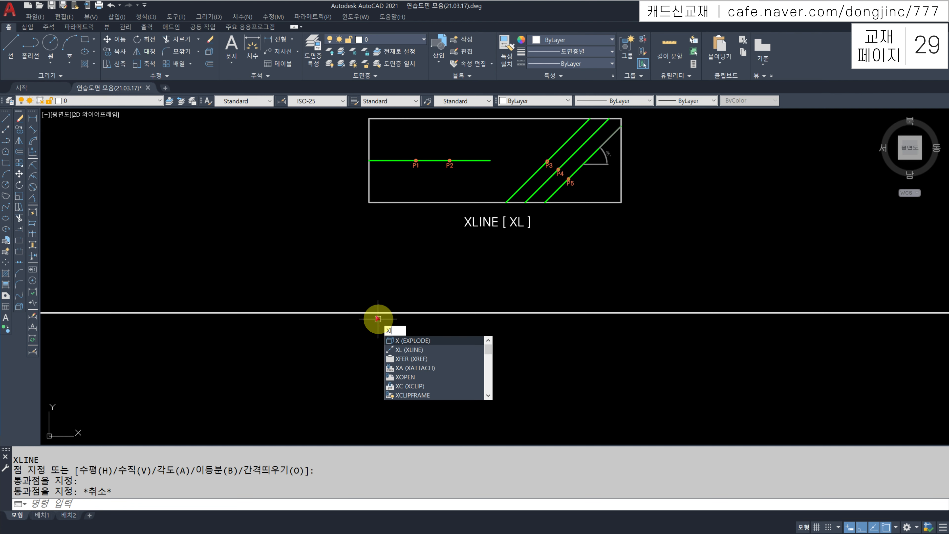
{"action": "key", "text": "Return"}
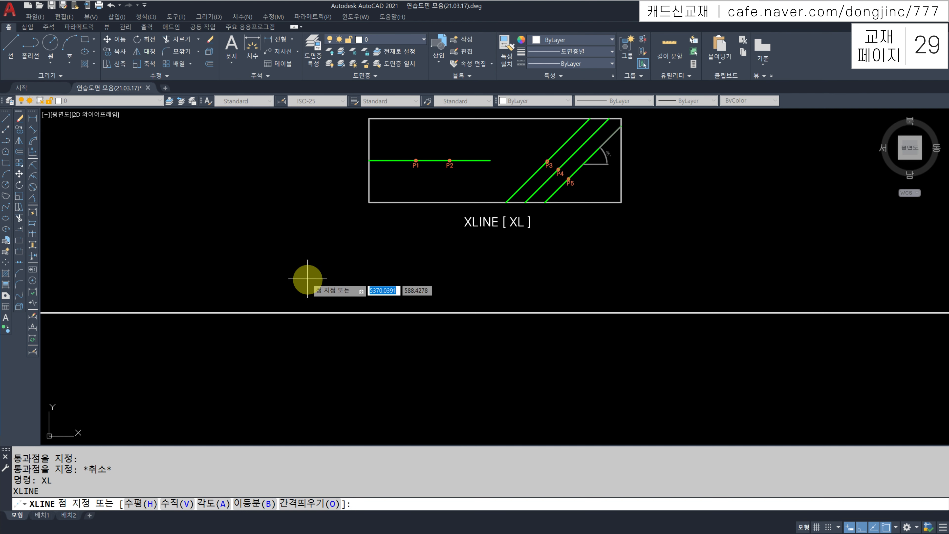
{"action": "left_click", "coordinate": [312, 312]}
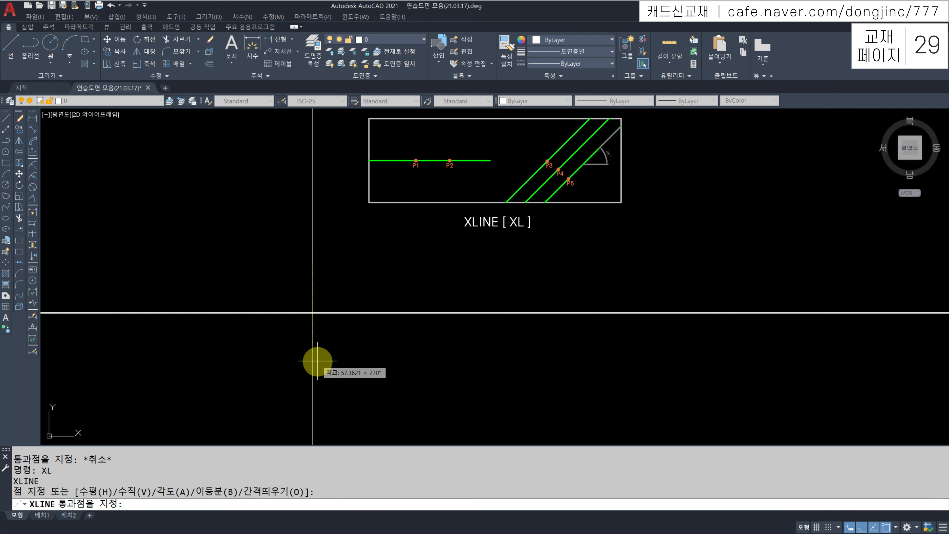
{"action": "left_click", "coordinate": [316, 361]}
{"action": "key", "text": "Escape"}
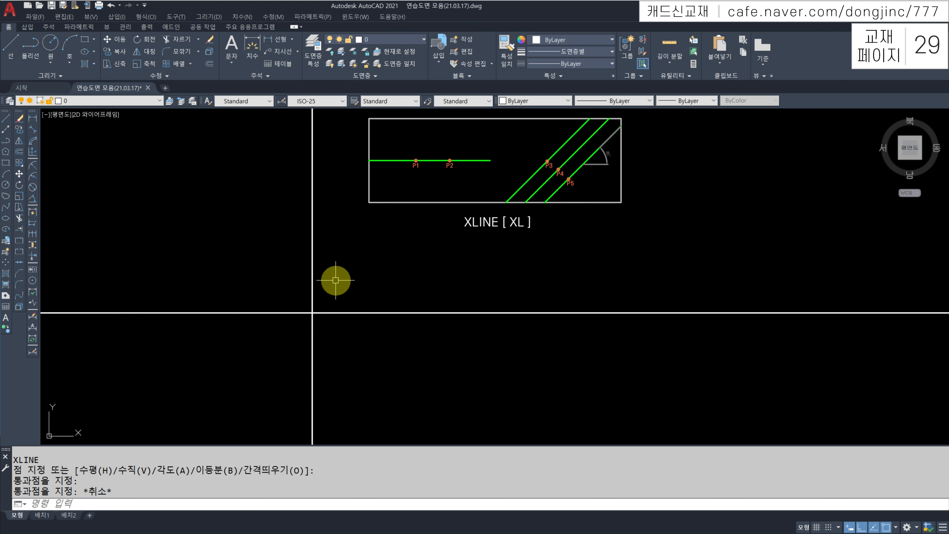
- Erase the horizontal and vertical construction lines together
{"action": "left_click", "coordinate": [346, 291]}
{"action": "left_click", "coordinate": [291, 338]}
{"action": "type", "text": "e"}
{"action": "key", "text": "Return"}
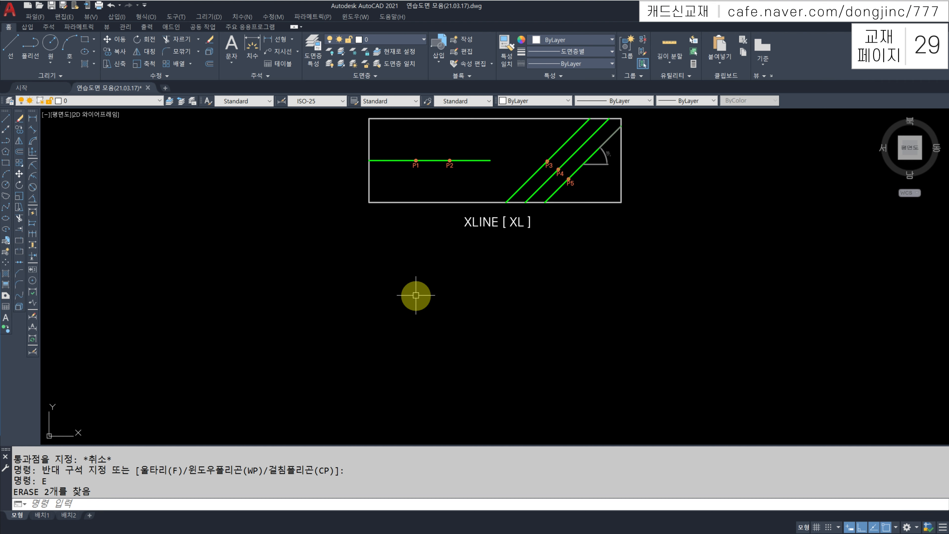
- Draw three parallel construction lines with the XLINE Angle option set to 45, through three separate points below the example
{"action": "middle_click_drag", "start_coordinate": [408, 290], "coordinate": [359, 299]}
{"action": "type", "text": "l"}
{"action": "key", "text": "Return"}
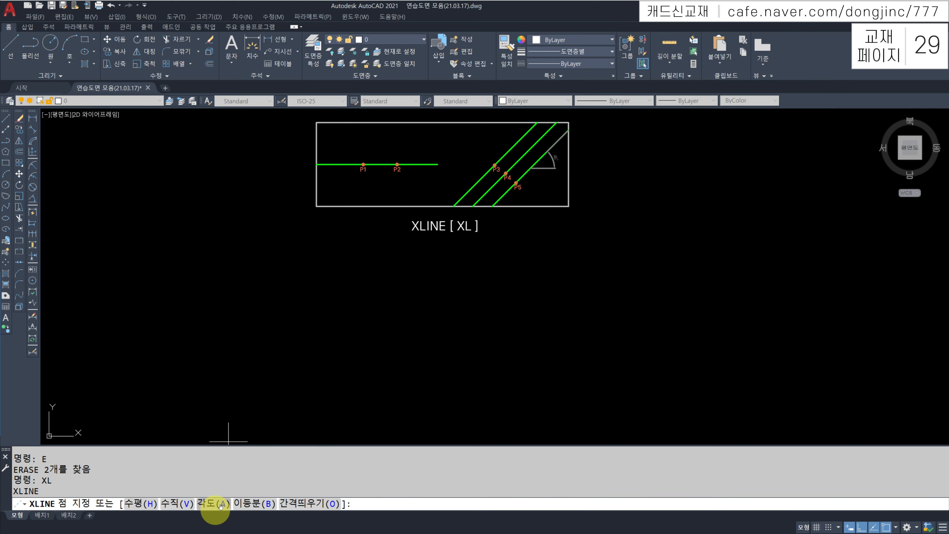
{"action": "type", "text": "a"}
{"action": "key", "text": "Return"}
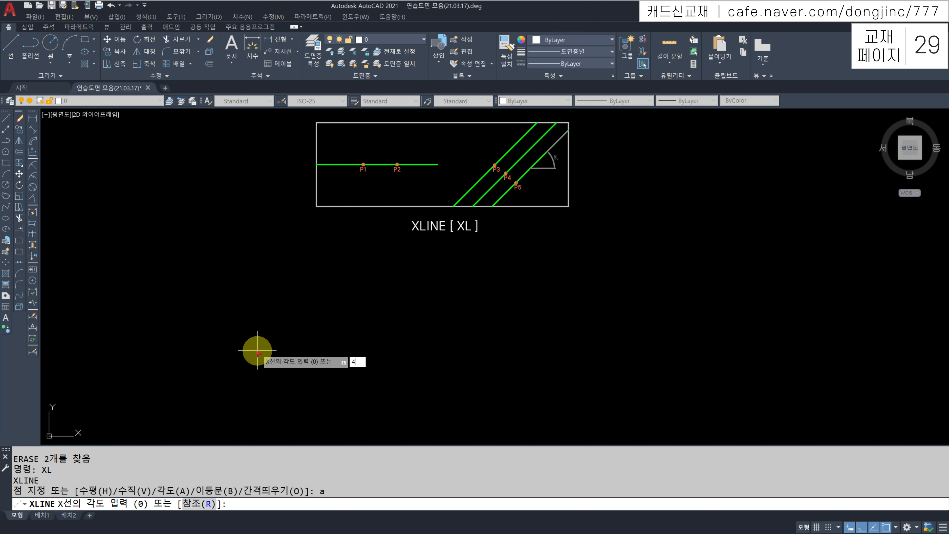
{"action": "type", "text": "45"}
{"action": "key", "text": "Return"}
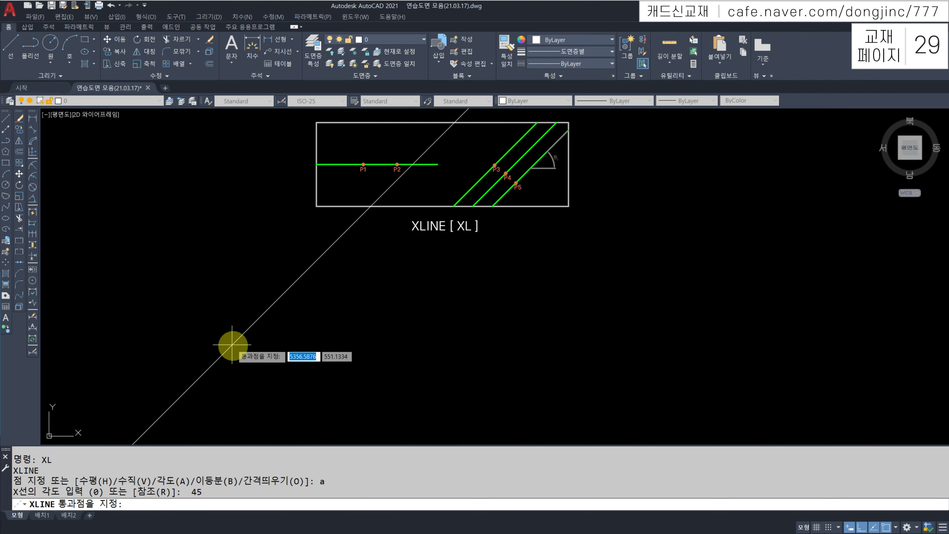
{"action": "left_click", "coordinate": [239, 329]}
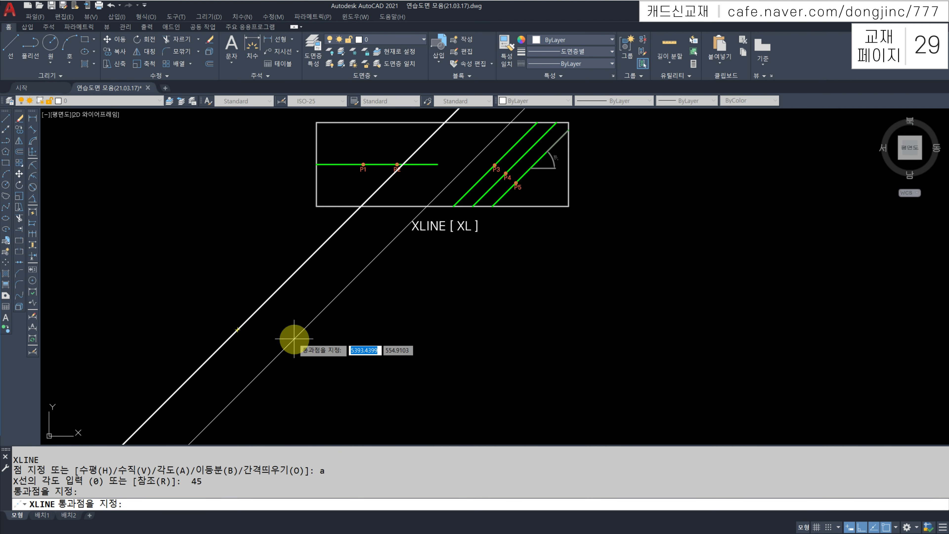
{"action": "left_click", "coordinate": [285, 334]}
{"action": "left_click", "coordinate": [325, 348]}
{"action": "key", "text": "Escape"}
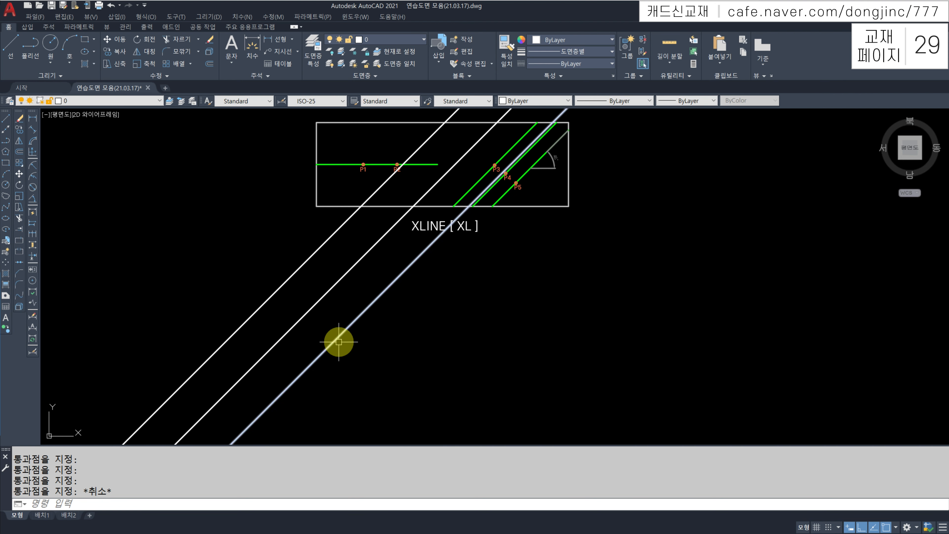
- Delete the three 45-degree construction lines
{"action": "left_click", "coordinate": [345, 375]}
{"action": "left_click", "coordinate": [173, 310]}
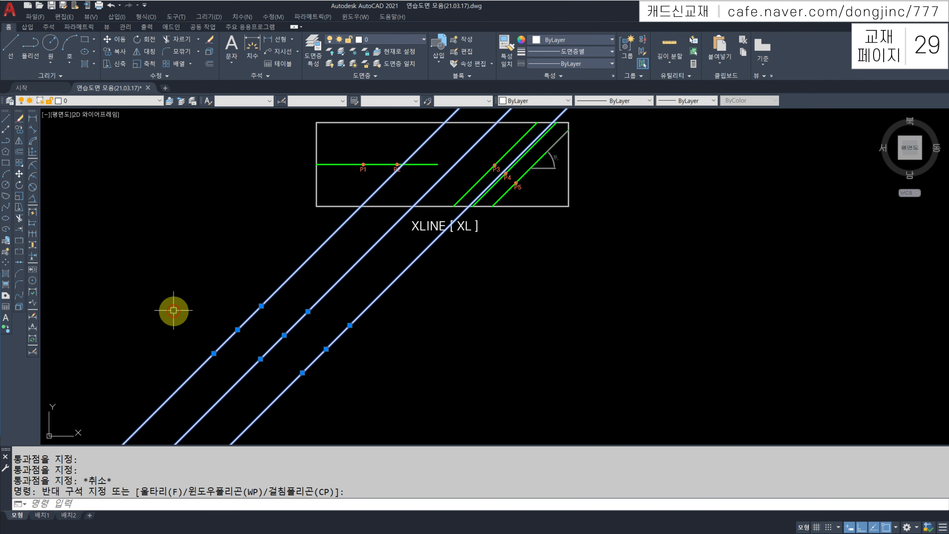
{"action": "key", "text": "Delete"}
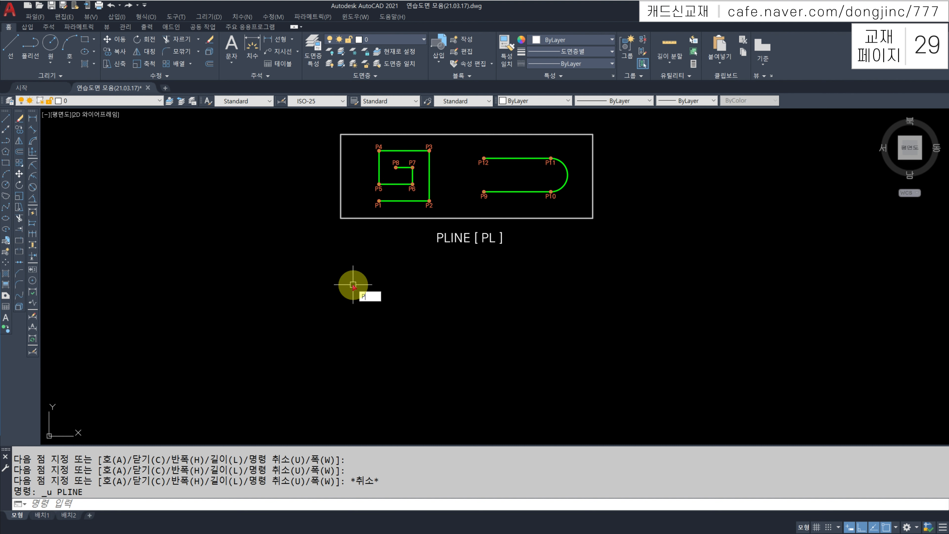
- Draw an open stepped polyline of seven orthogonal segments below the PLINE example, and select it to check that it is one object
{"action": "type", "text": "L"}
{"action": "key", "text": "Return"}
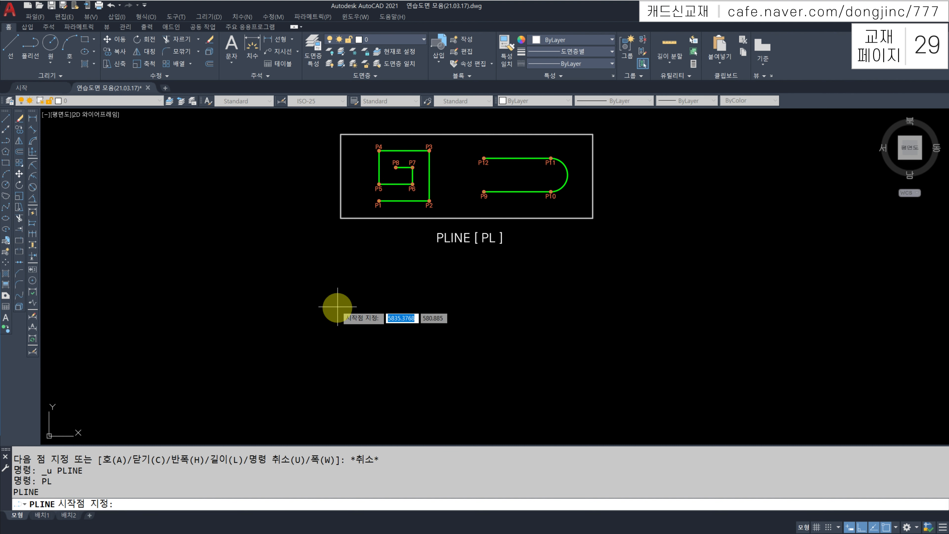
{"action": "left_click", "coordinate": [345, 305]}
{"action": "left_click", "coordinate": [397, 305]}
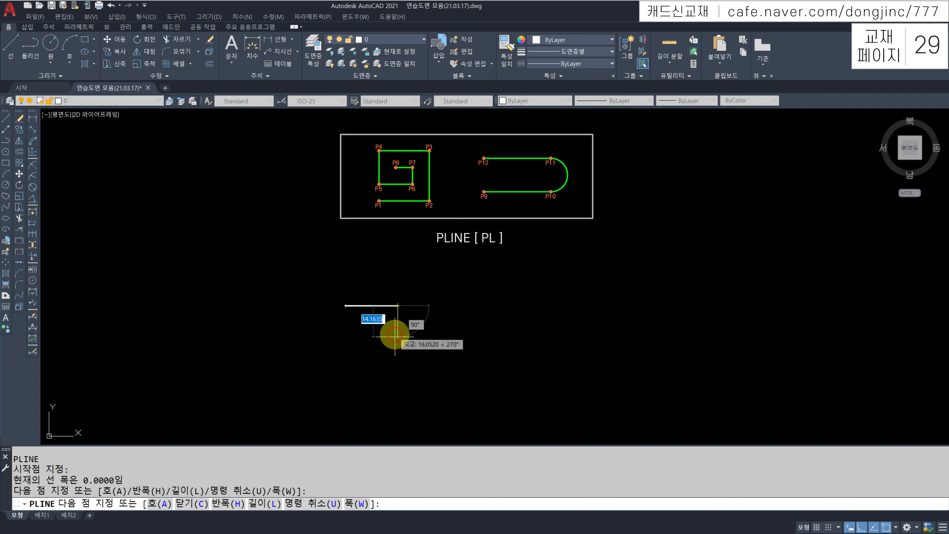
{"action": "left_click", "coordinate": [397, 349]}
{"action": "left_click", "coordinate": [447, 345]}
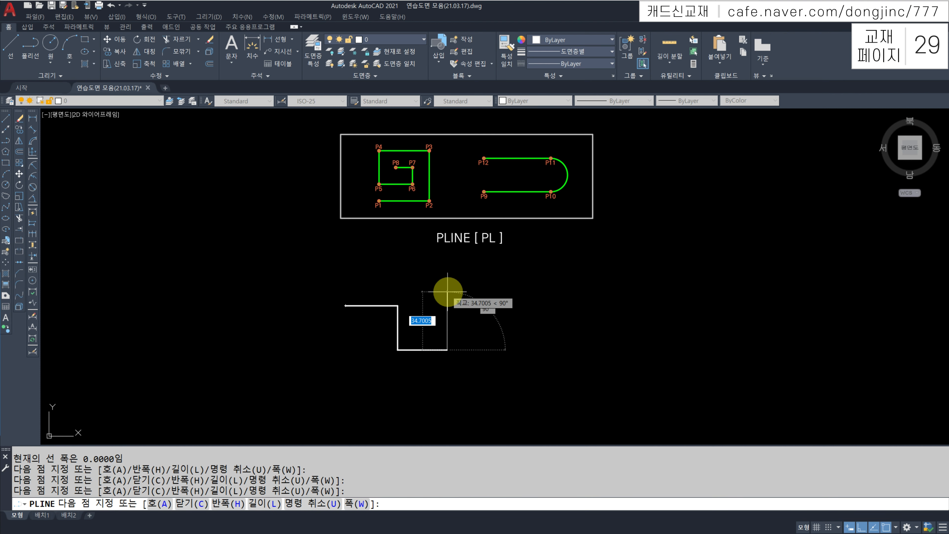
{"action": "left_click", "coordinate": [446, 293]}
{"action": "left_click", "coordinate": [518, 292]}
{"action": "left_click", "coordinate": [517, 356]}
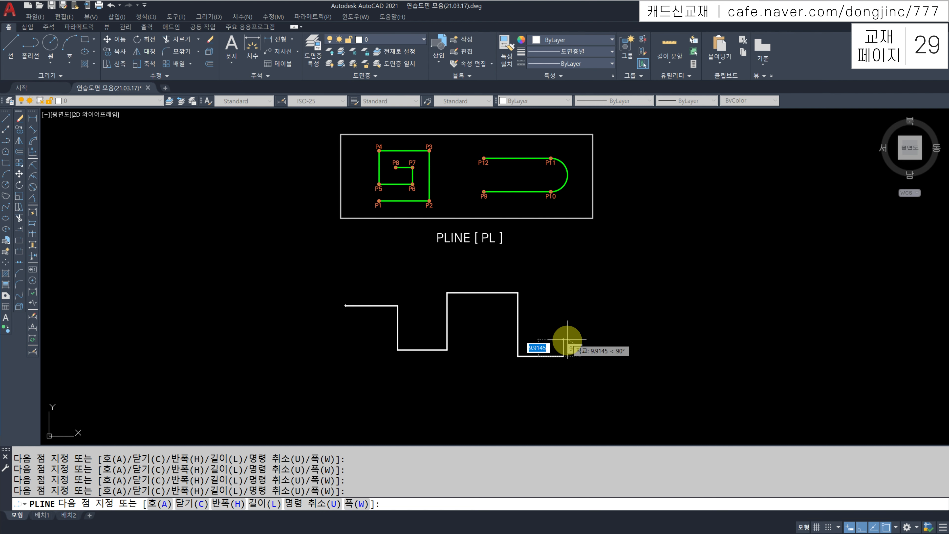
{"action": "left_click", "coordinate": [567, 339]}
{"action": "key", "text": "Return"}
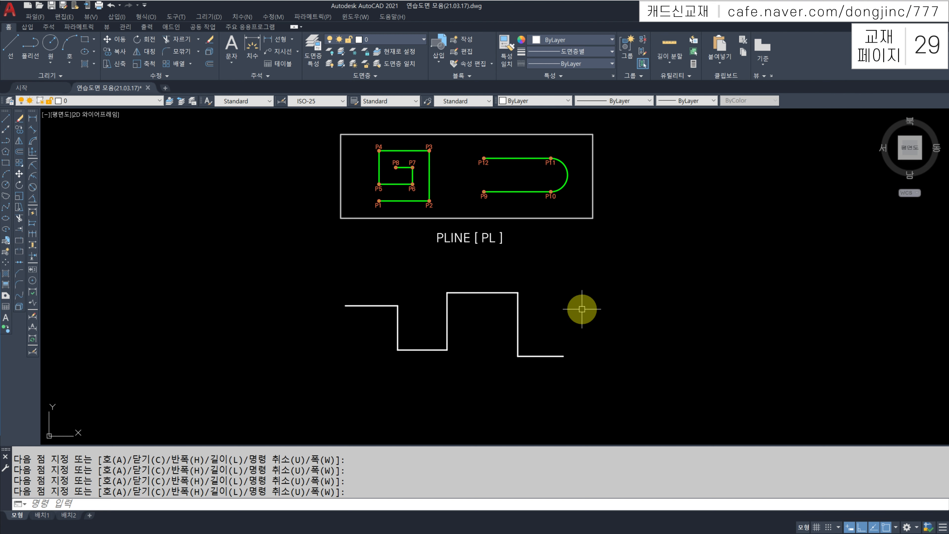
{"action": "left_click", "coordinate": [446, 317]}
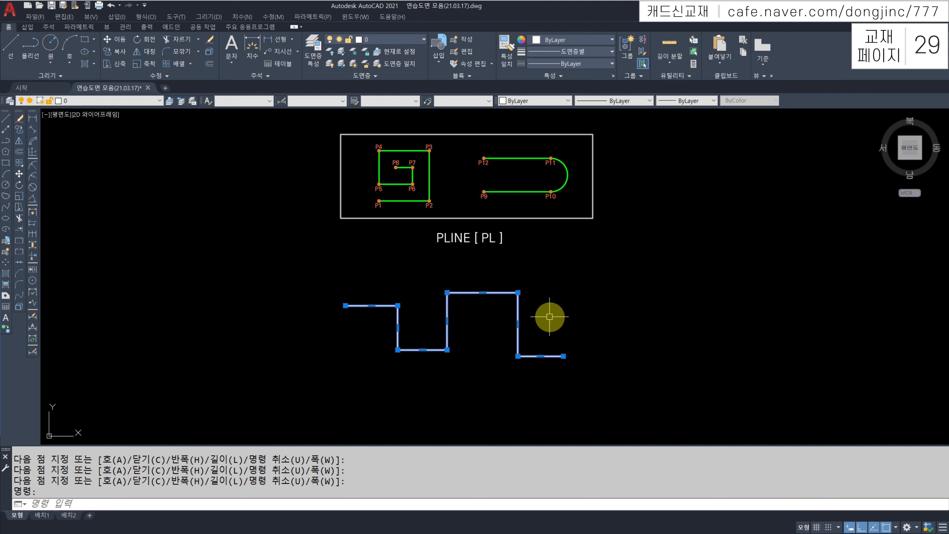
{"action": "key", "text": "Escape"}
- Draw a chain of four orthogonal segments with the Line command beside the start of the stepped polyline
{"action": "type", "text": "l"}
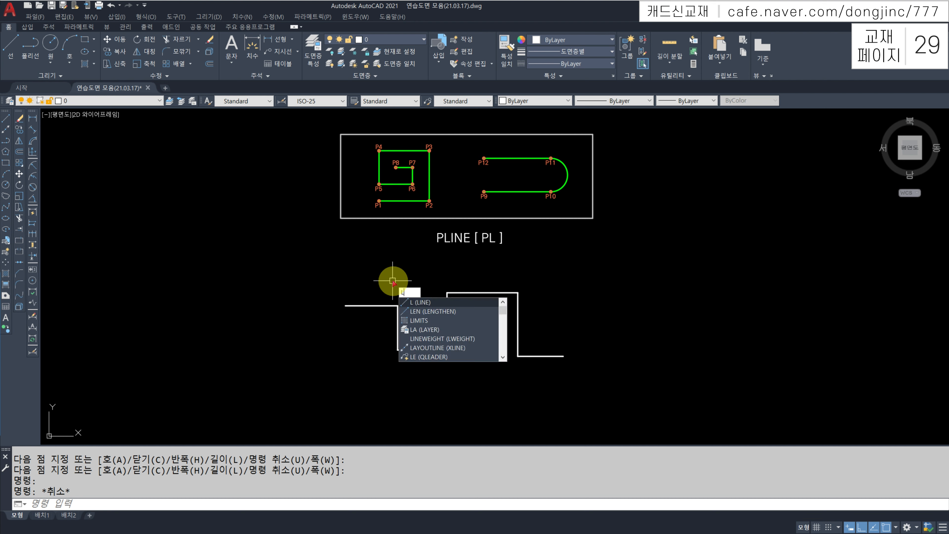
{"action": "key", "text": "Return"}
{"action": "left_click", "coordinate": [179, 302]}
{"action": "left_click", "coordinate": [227, 302]}
{"action": "left_click", "coordinate": [227, 350]}
{"action": "left_click", "coordinate": [257, 350]}
{"action": "left_click", "coordinate": [261, 306]}
{"action": "key", "text": "Return"}
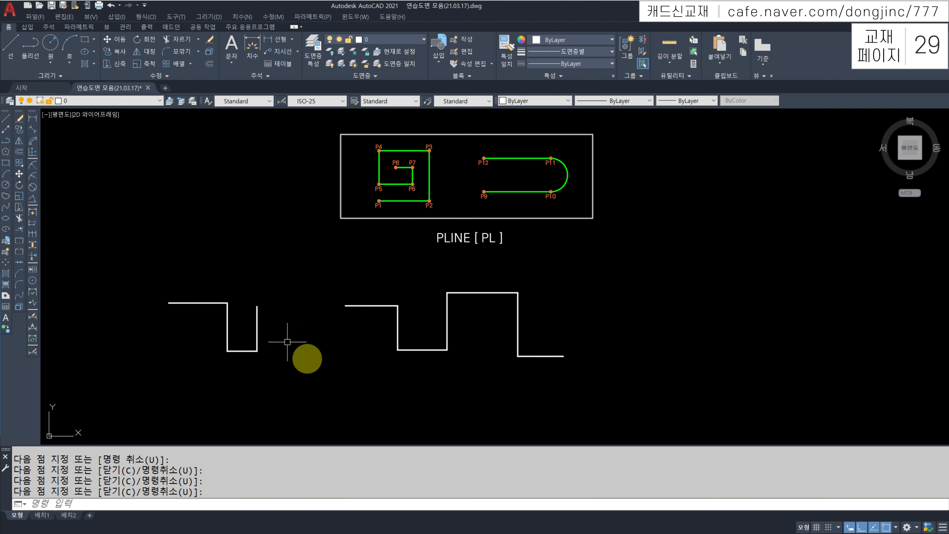
- Compare how the separate line segments and the stepped polyline are selected
{"action": "left_click", "coordinate": [207, 299]}
{"action": "left_click", "coordinate": [193, 362]}
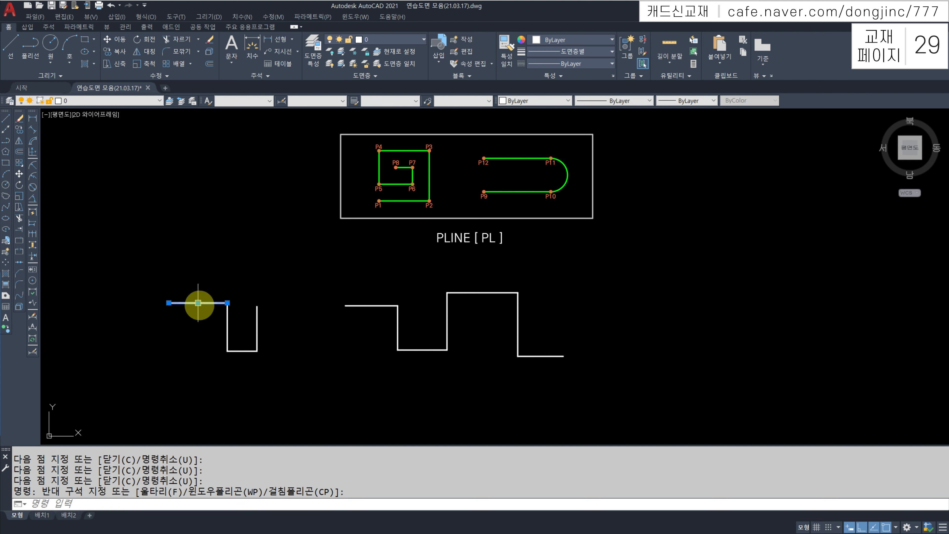
{"action": "key", "text": "Escape"}
{"action": "left_click", "coordinate": [227, 332]}
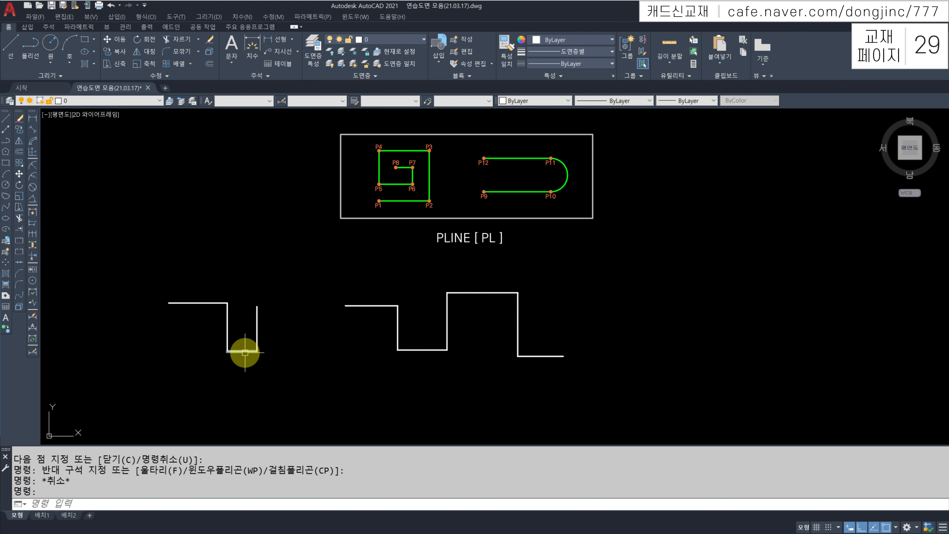
{"action": "key", "text": "Escape"}
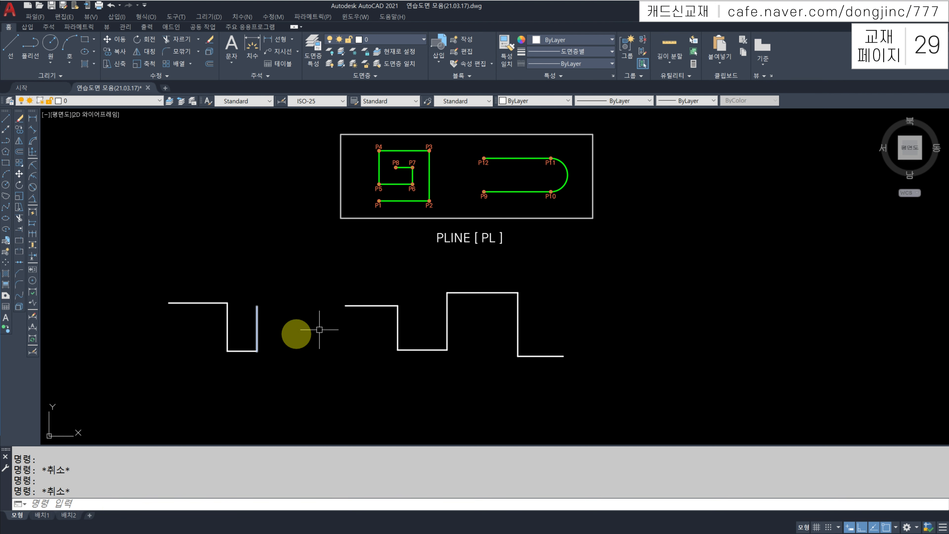
{"action": "left_click", "coordinate": [395, 306]}
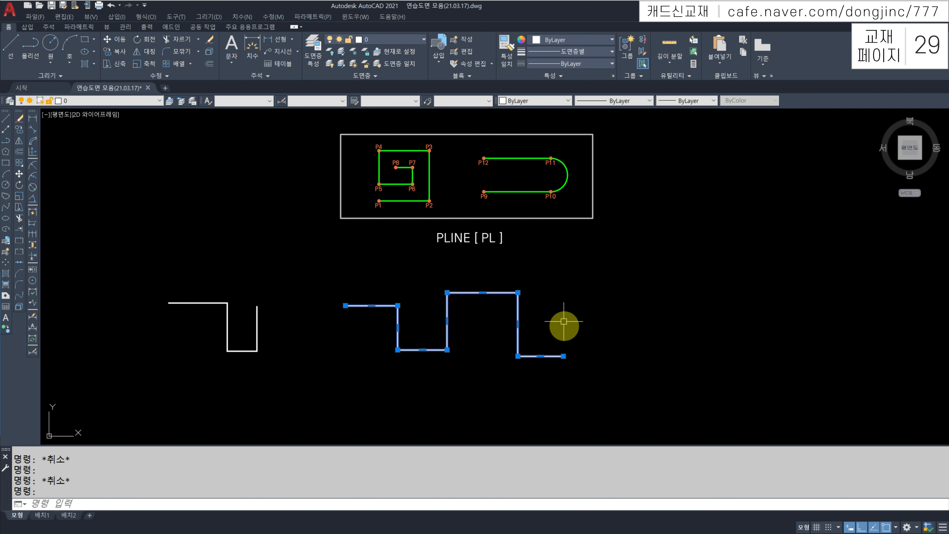
{"action": "key", "text": "Escape"}
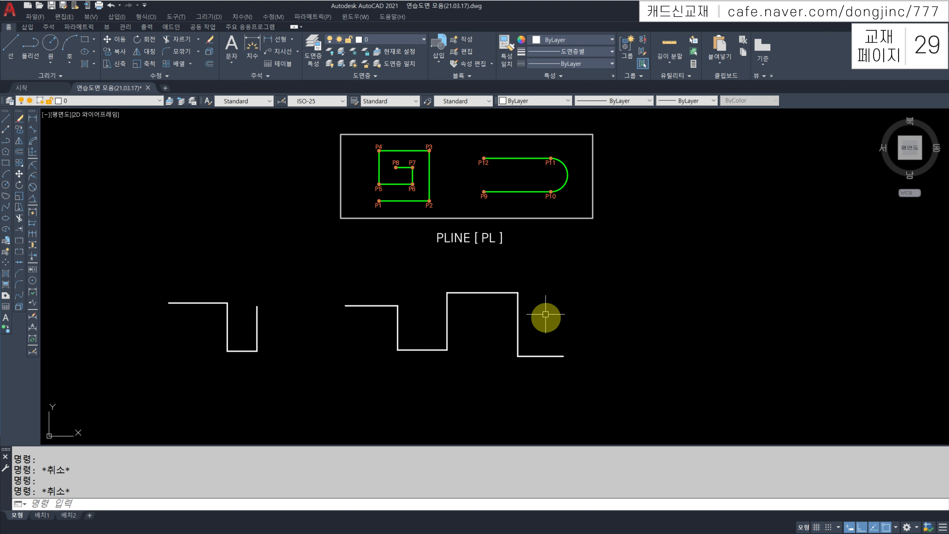
- Draw a nearly square rectangle with RECTANG beyond the end of the stepped polyline, and select it to inspect it as one object
{"action": "type", "text": "C"}
{"action": "key", "text": "Return"}
{"action": "left_click", "coordinate": [600, 355]}
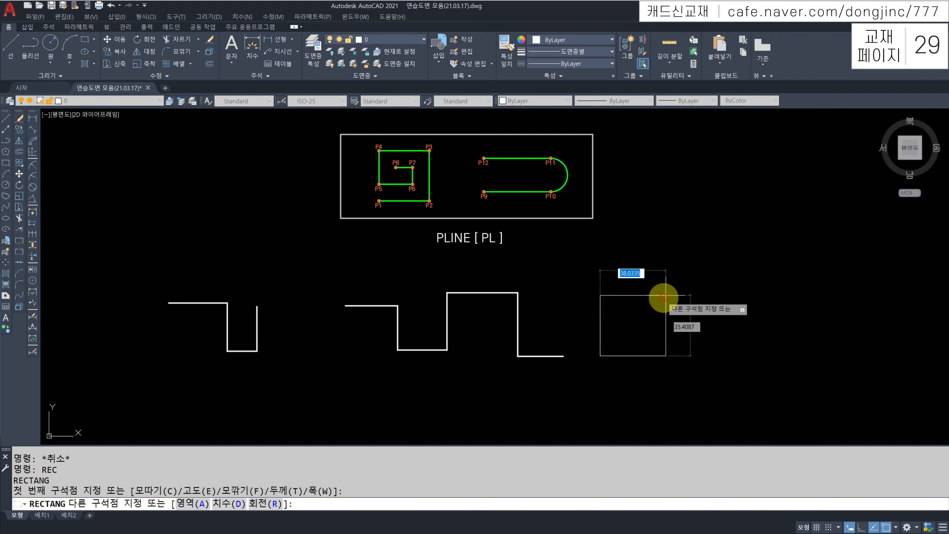
{"action": "left_click", "coordinate": [678, 281]}
{"action": "key", "text": "Escape"}
{"action": "left_click", "coordinate": [672, 281]}
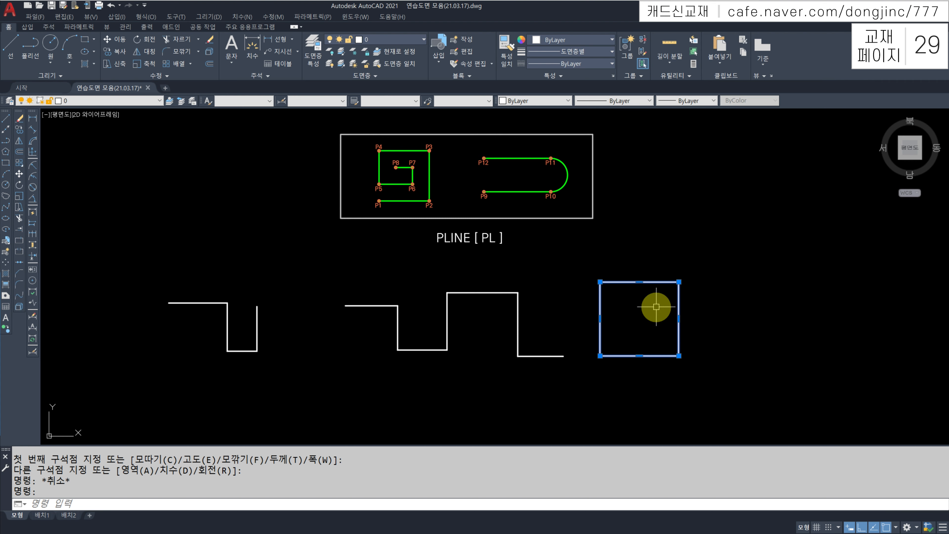
{"action": "key", "text": "Escape"}
- Erase the rectangle, the stepped polyline and the line segments together, keeping the PLINE example
{"action": "type", "text": "E"}
{"action": "key", "text": "Return"}
{"action": "left_click", "coordinate": [747, 290]}
{"action": "left_click", "coordinate": [183, 383]}
{"action": "key", "text": "Return"}
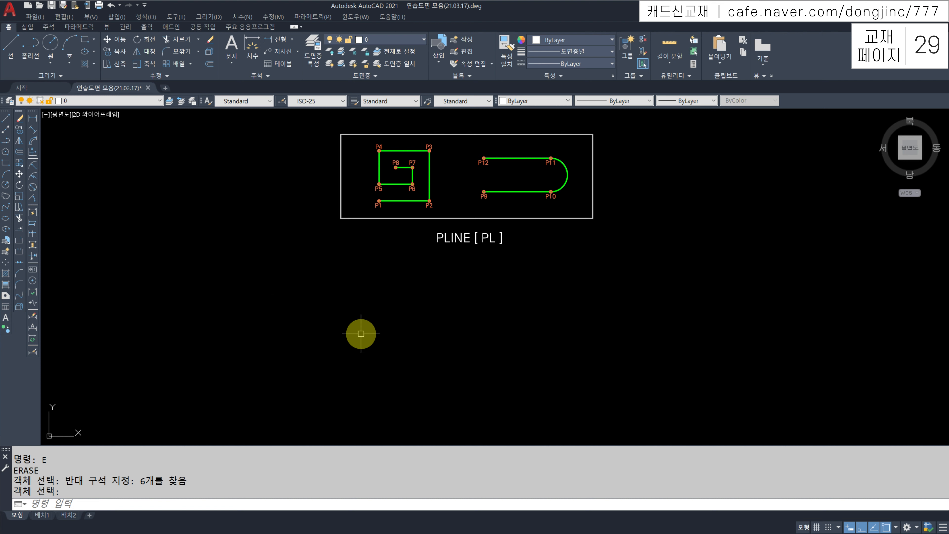
- Start a polyline below the PLINE example with a horizontal segment about 71 units long and a semicircular arc rising from its end
{"action": "key", "text": "Escape"}
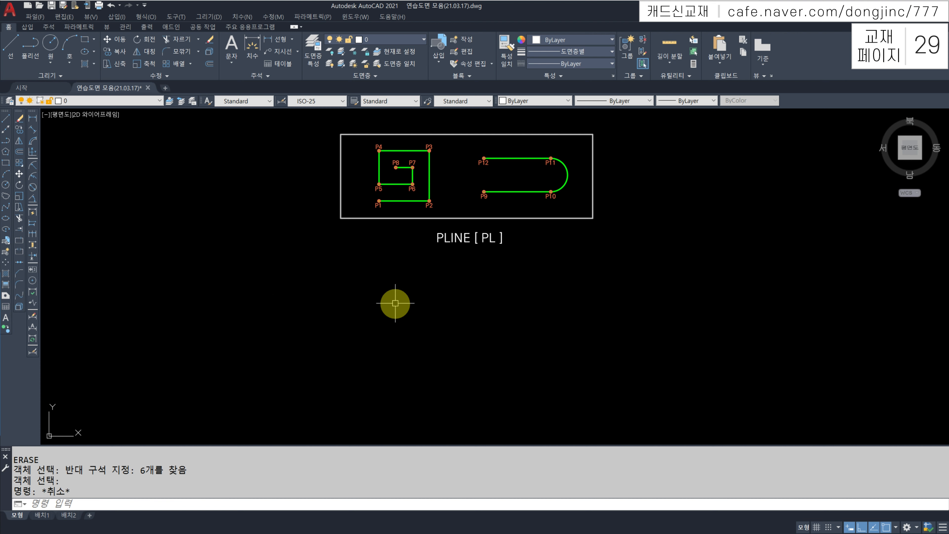
{"action": "type", "text": "PL"}
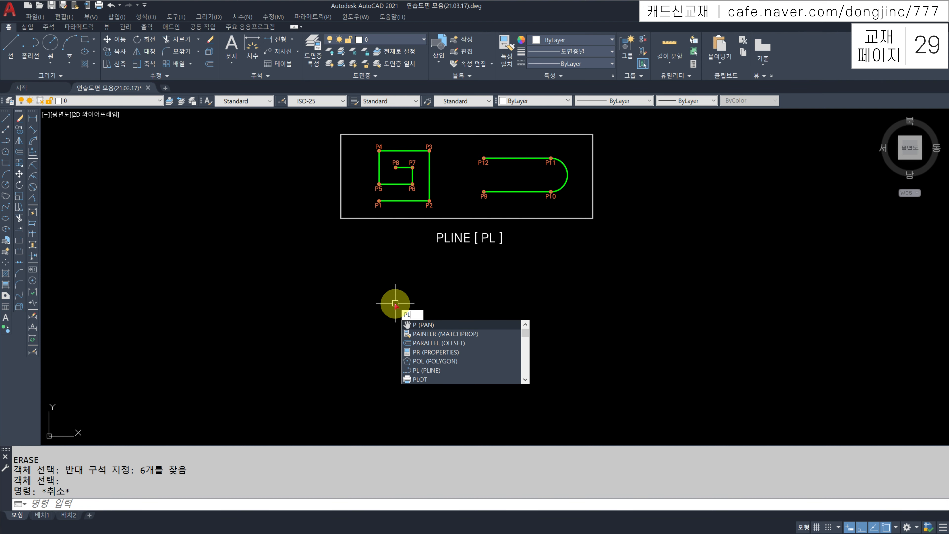
{"action": "key", "text": "Return"}
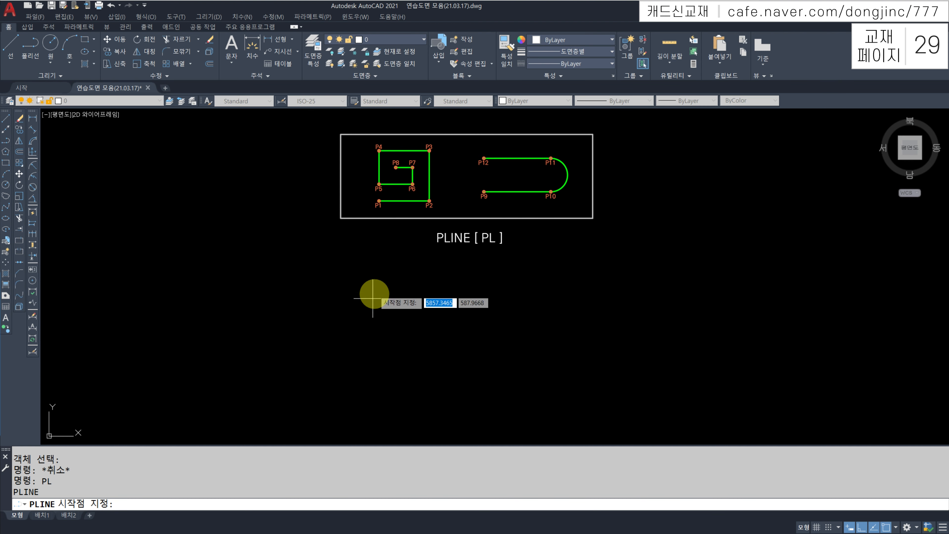
{"action": "left_click", "coordinate": [388, 368]}
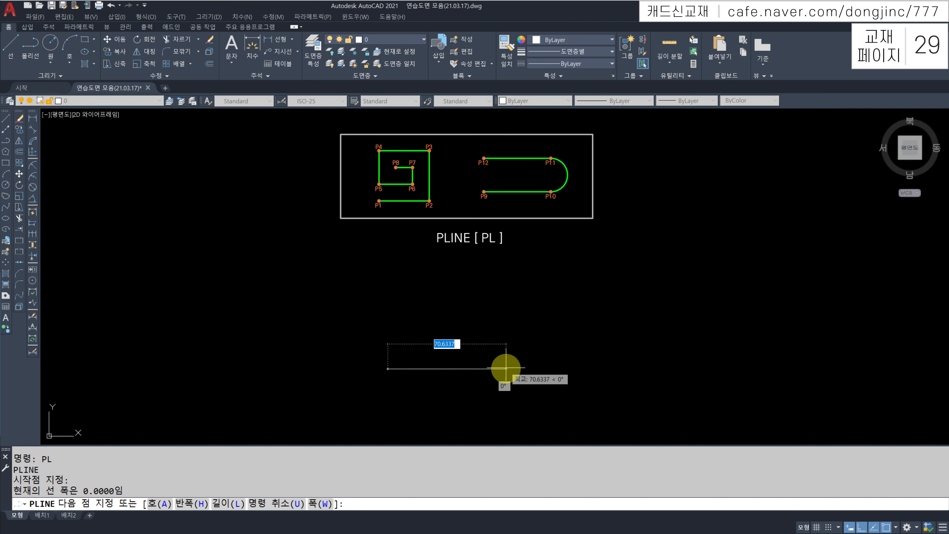
{"action": "left_click", "coordinate": [505, 368]}
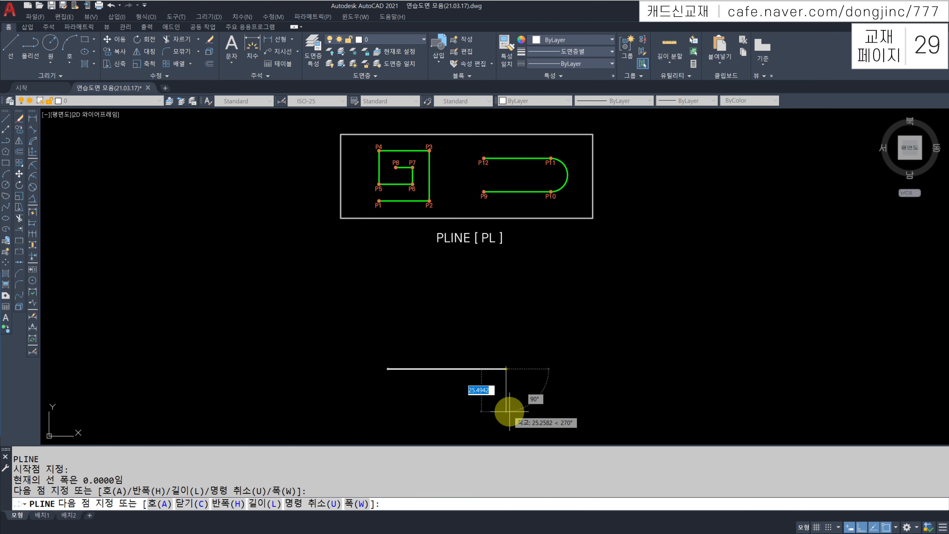
{"action": "type", "text": "A"}
{"action": "key", "text": "Return"}
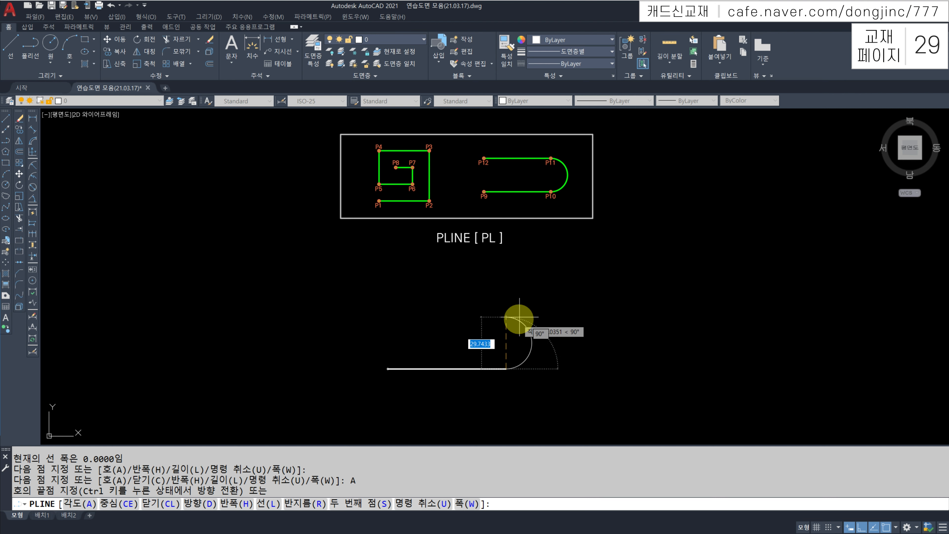
{"action": "left_click", "coordinate": [517, 310]}
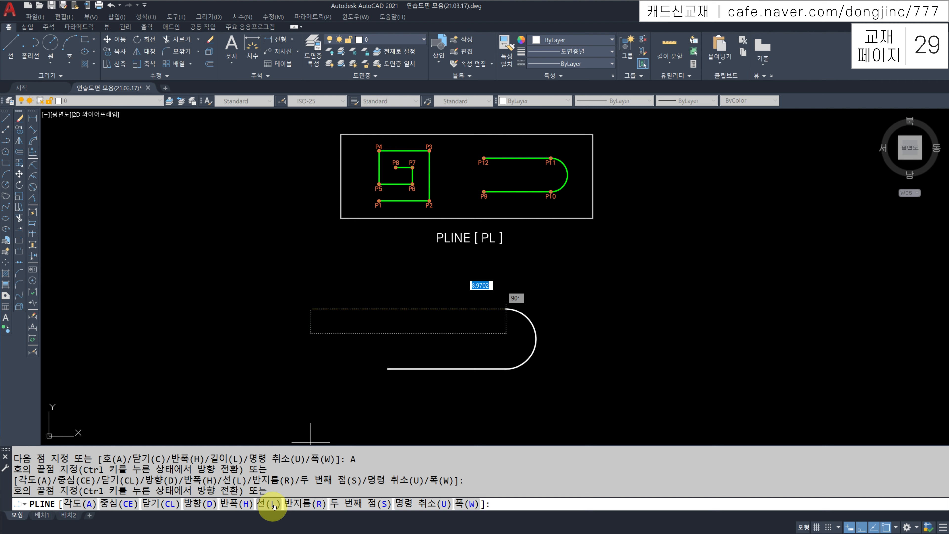
- Continue the polyline with a straight segment running back beyond its start point and a larger semicircle curving down
{"action": "type", "text": "ㄴ"}
{"action": "key", "text": "Return"}
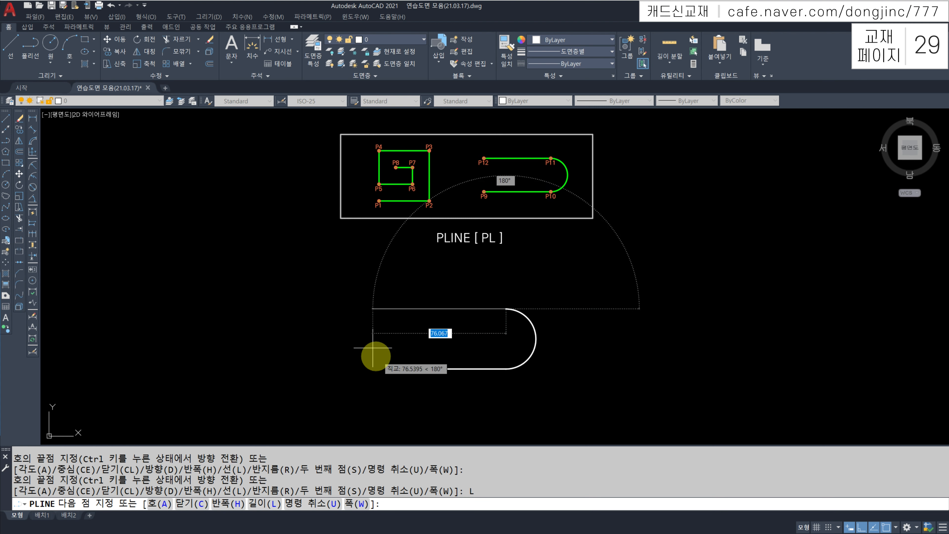
{"action": "left_click", "coordinate": [340, 321]}
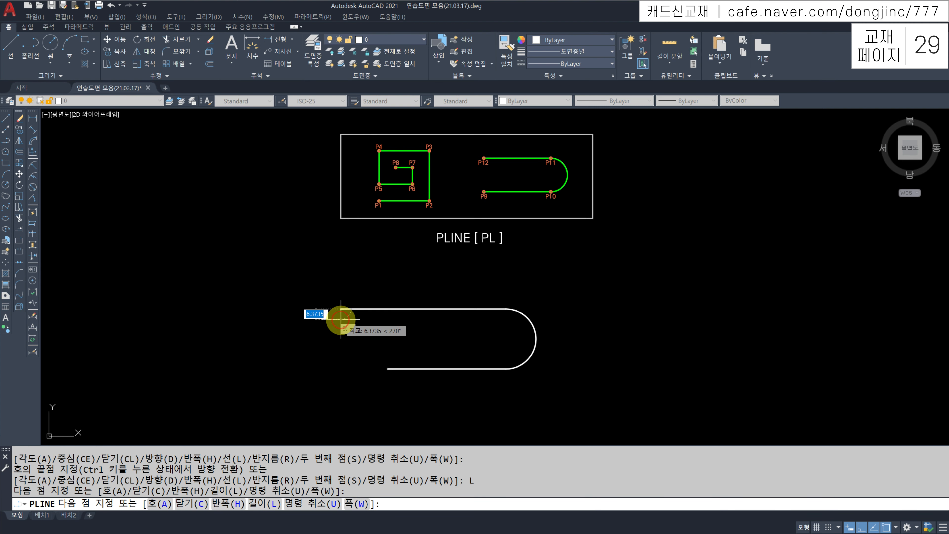
{"action": "type", "text": "A"}
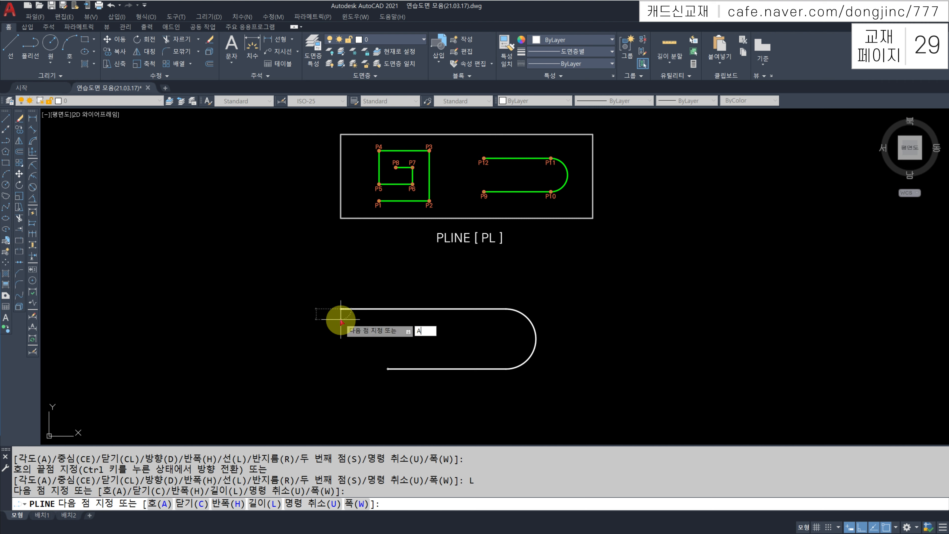
{"action": "key", "text": "Return"}
{"action": "left_click", "coordinate": [341, 400]}
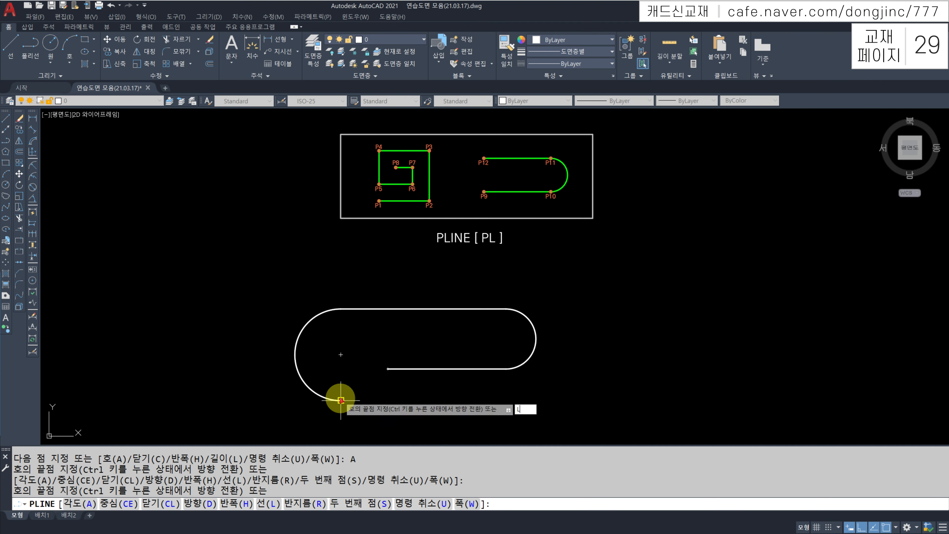
- Add a long straight segment under the shape and a large semicircle rising around the first arc, and end the polyline
{"action": "type", "text": "L"}
{"action": "key", "text": "Return"}
{"action": "left_click", "coordinate": [554, 393]}
{"action": "type", "text": "A"}
{"action": "key", "text": "Return"}
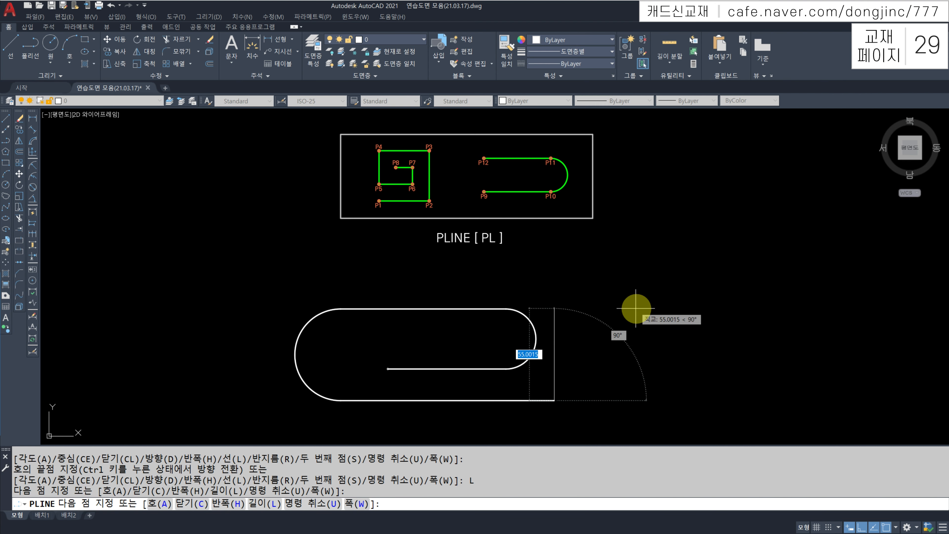
{"action": "left_click", "coordinate": [554, 290]}
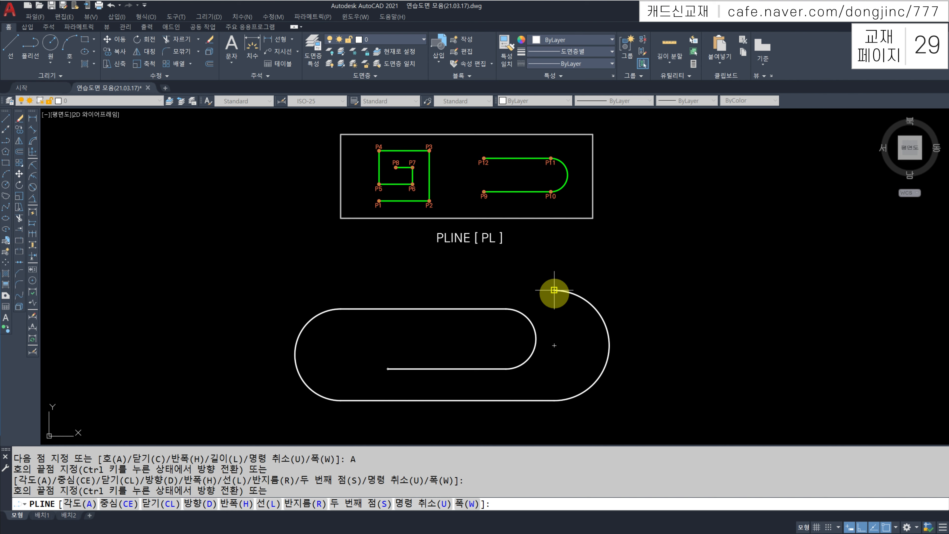
{"action": "key", "text": "Escape"}
{"action": "key", "text": "Escape"}
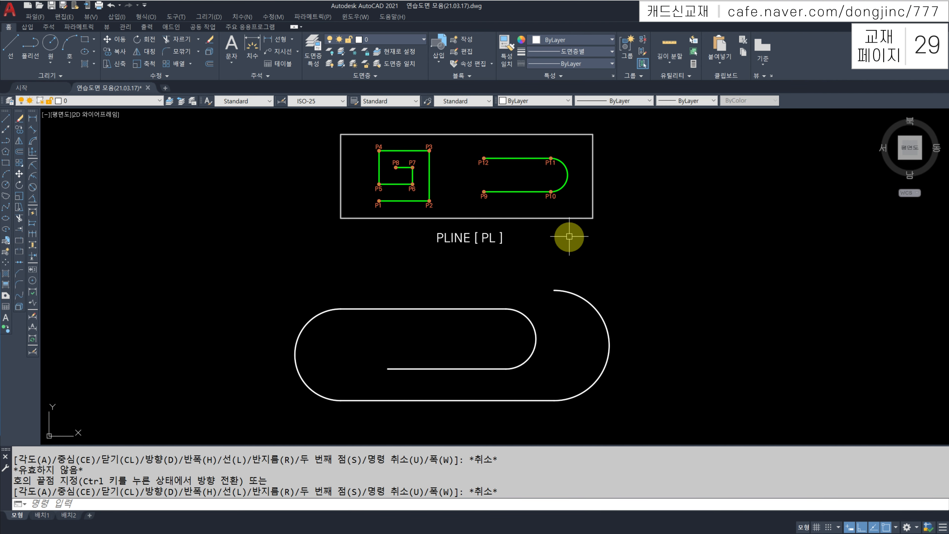
- Undo the polyline of alternating lines and arcs
{"action": "key", "text": "ctrl+z"}
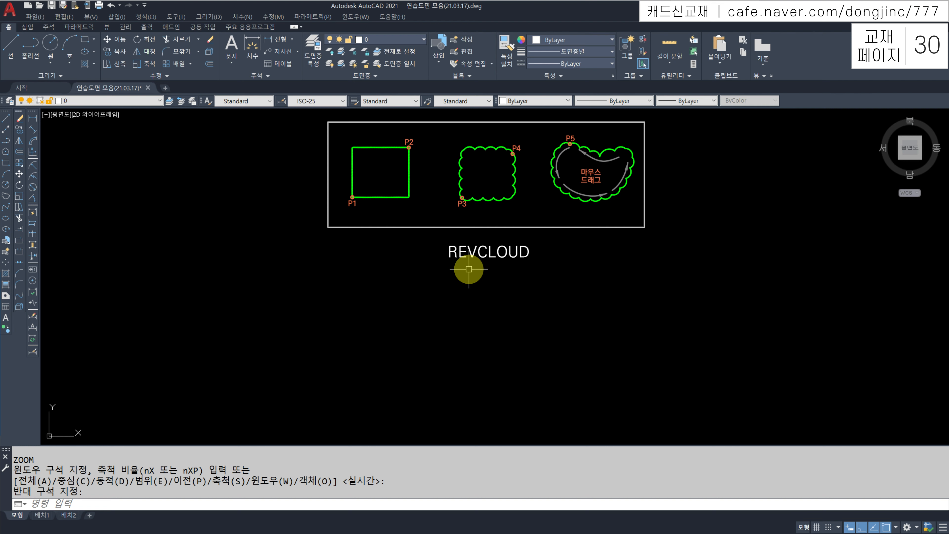
{"action": "key", "text": "Escape"}
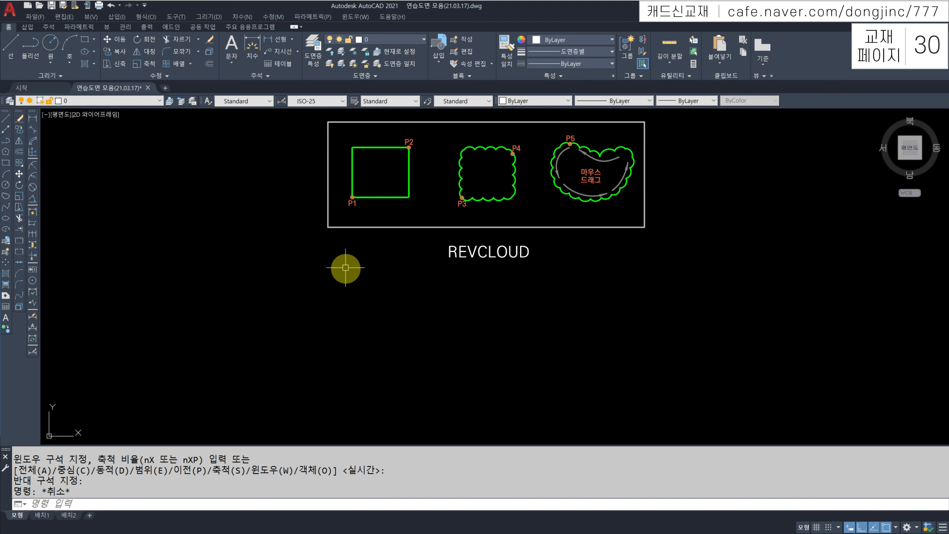
{"action": "left_click", "coordinate": [61, 76]}
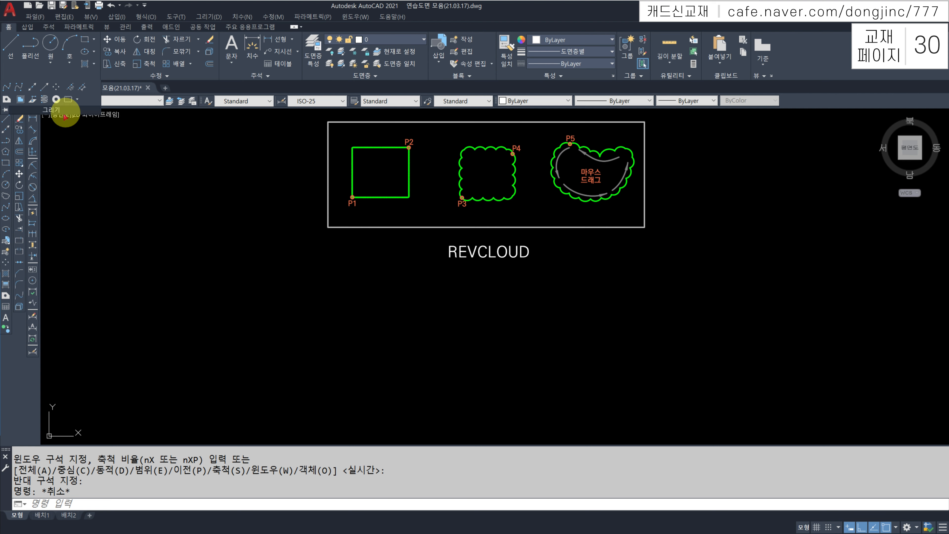
{"action": "key", "text": "Escape"}
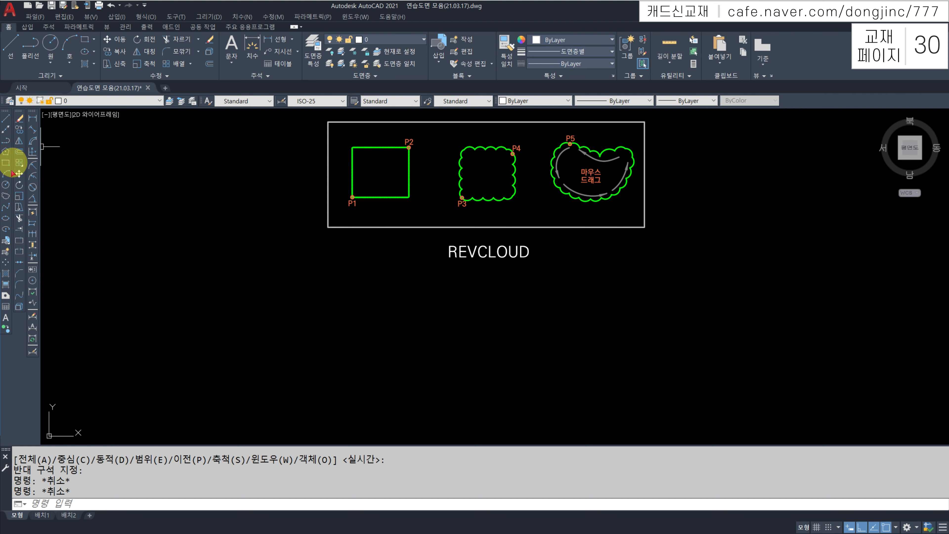
{"action": "left_click", "coordinate": [7, 196]}
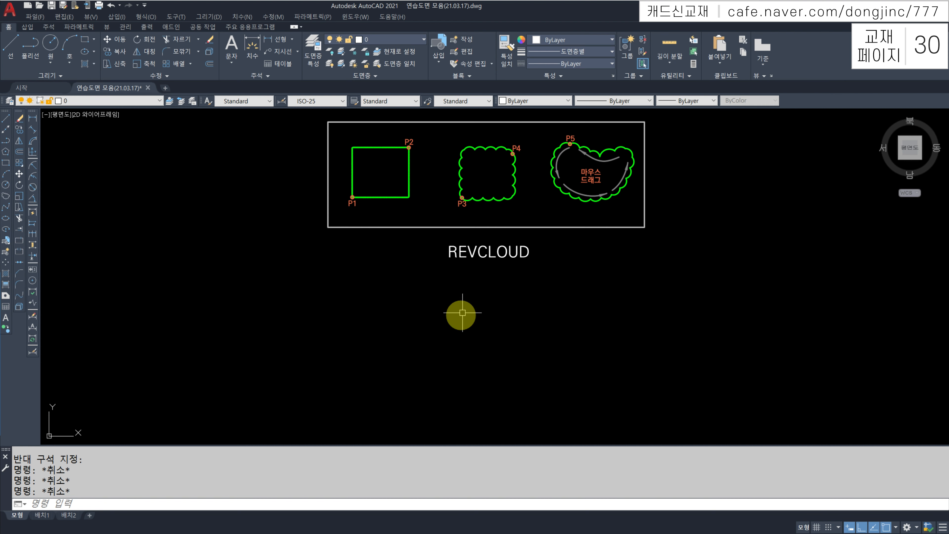
{"action": "key", "text": "Escape"}
{"action": "key", "text": "Escape"}
{"action": "key", "text": "Escape"}
{"action": "key", "text": "Escape"}
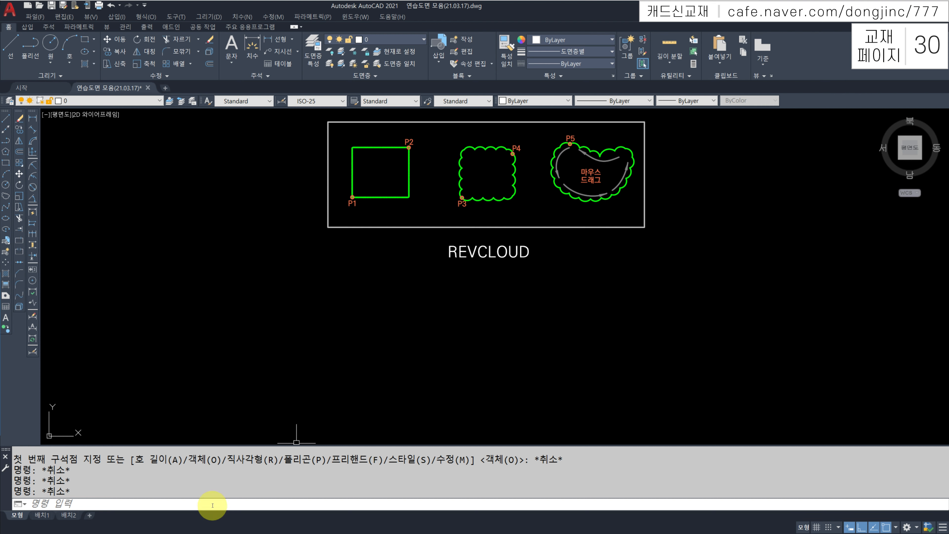
{"action": "left_click", "coordinate": [220, 501]}
{"action": "type", "text": "REVCLOUD"}
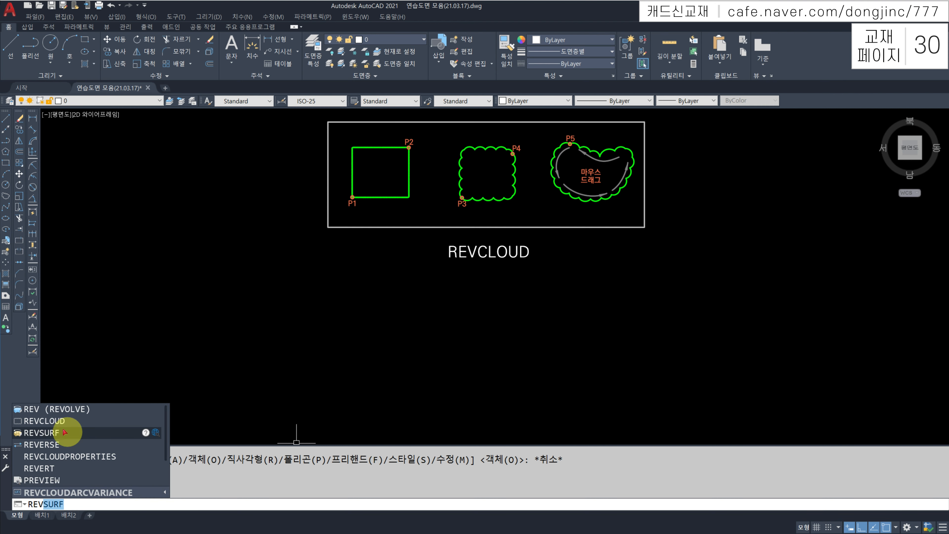
{"action": "left_click", "coordinate": [53, 422]}
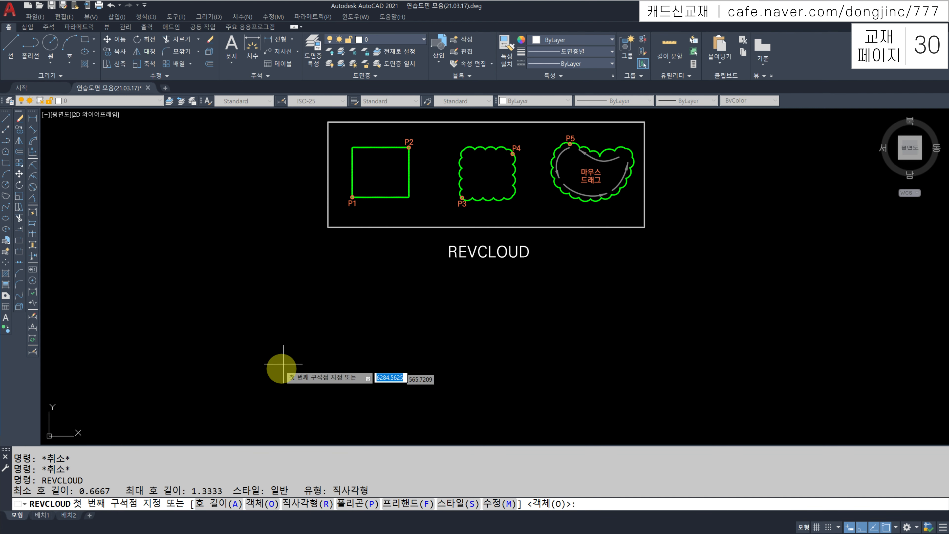
{"action": "key", "text": "Escape"}
{"action": "key", "text": "Escape"}
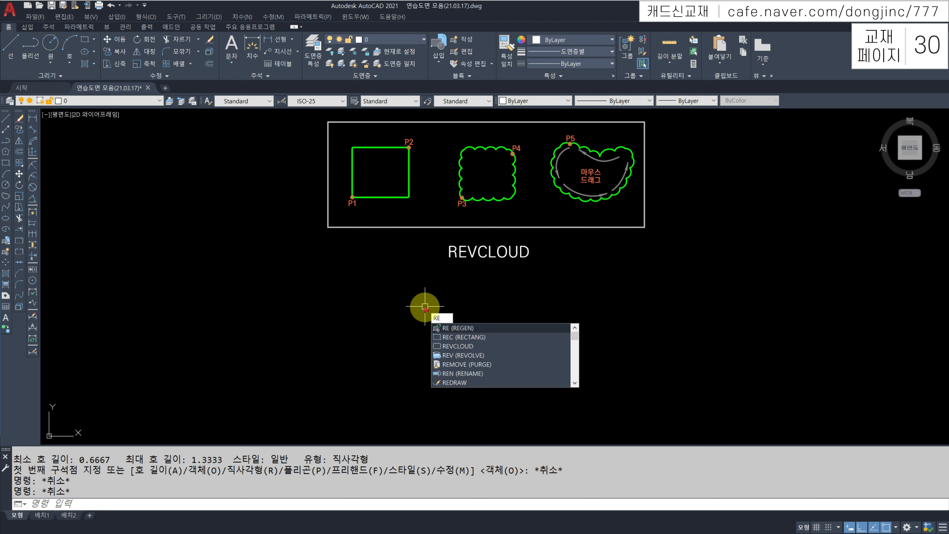
- Draw a revision cloud with REVCLOUD's Rectangular option below the square example, slightly wider than it is tall
{"action": "type", "text": "V"}
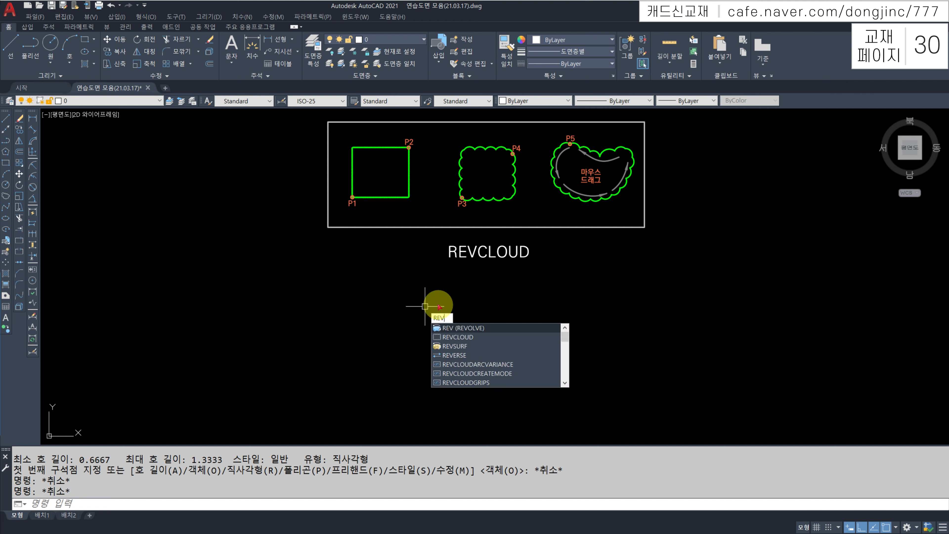
{"action": "key", "text": "Down"}
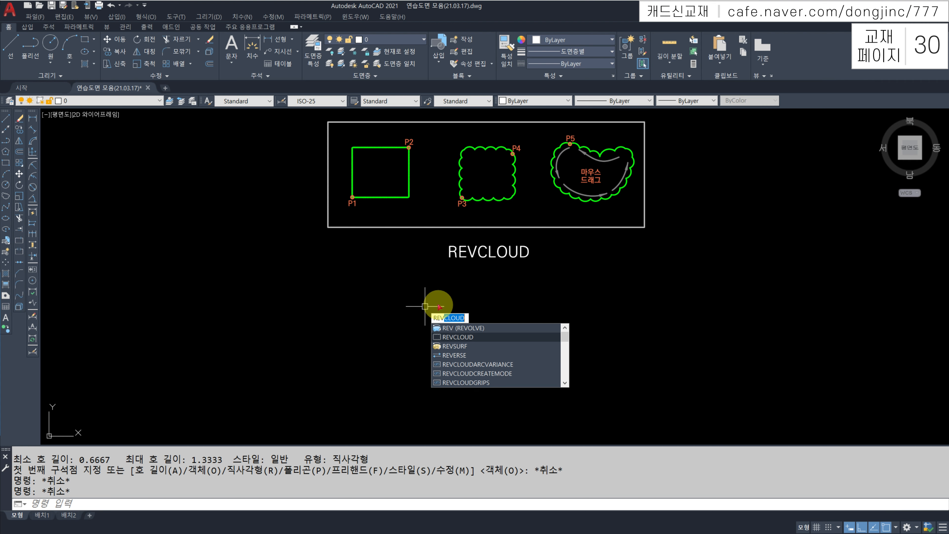
{"action": "key", "text": "Return"}
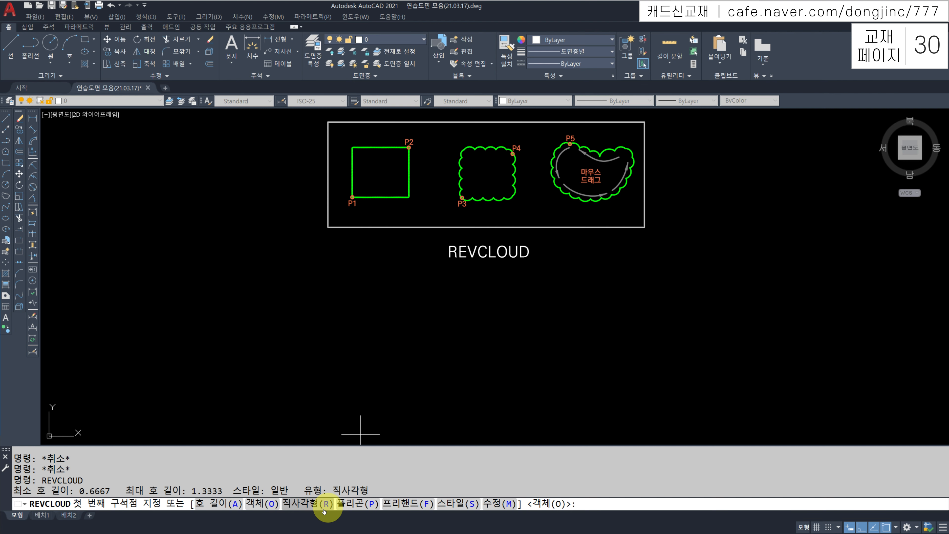
{"action": "type", "text": "R"}
{"action": "key", "text": "Return"}
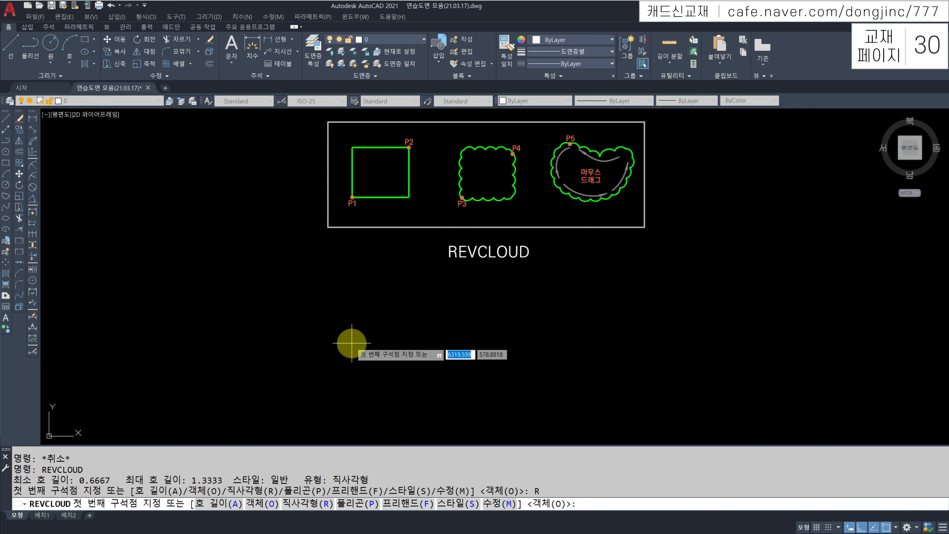
{"action": "left_click", "coordinate": [348, 353]}
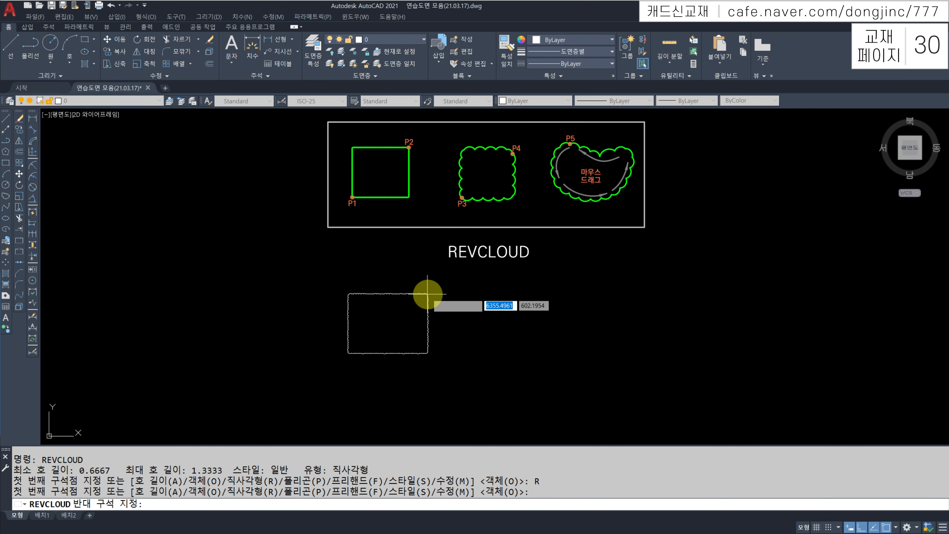
{"action": "left_click", "coordinate": [414, 301]}
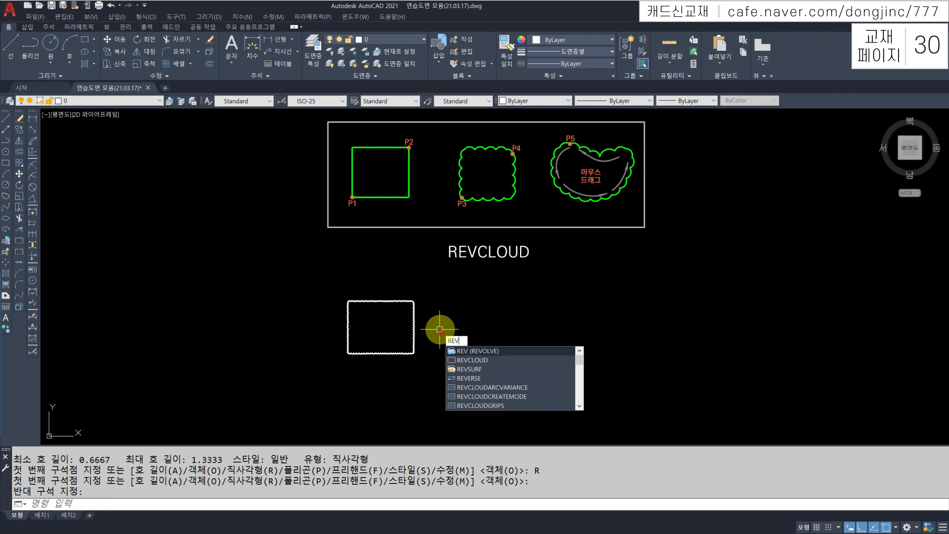
- Draw a rectangular revision cloud with arc length 5, about 28 by 27 units, beside the finely scalloped one
{"action": "key", "text": "Down"}
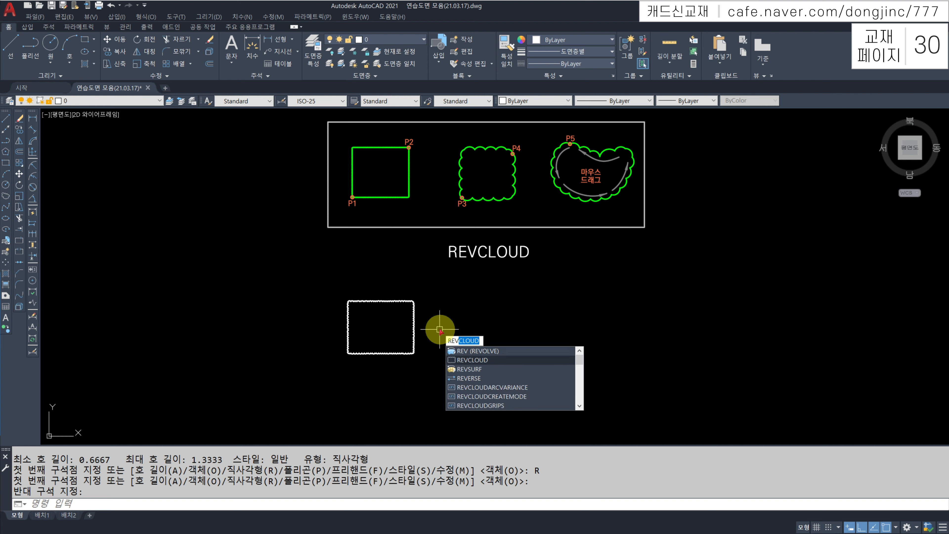
{"action": "key", "text": "Return"}
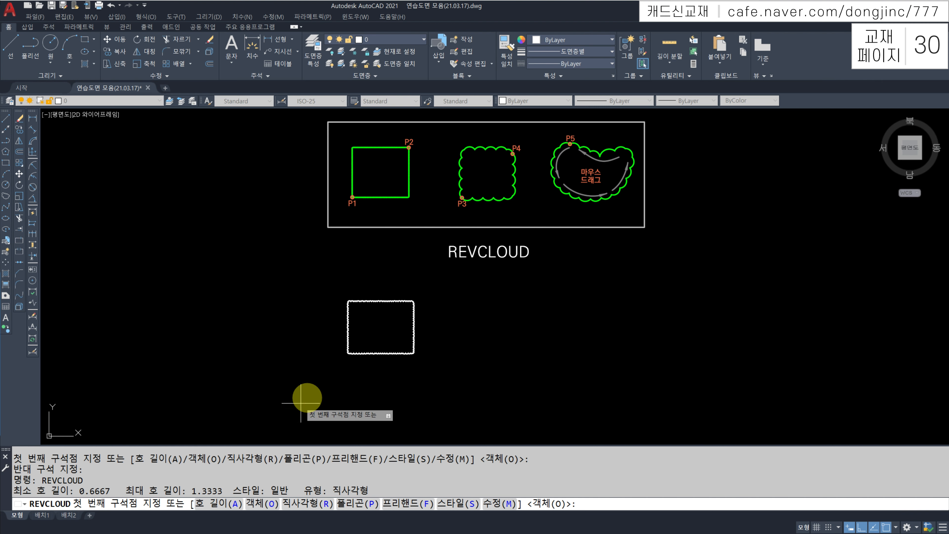
{"action": "type", "text": "A"}
{"action": "key", "text": "Return"}
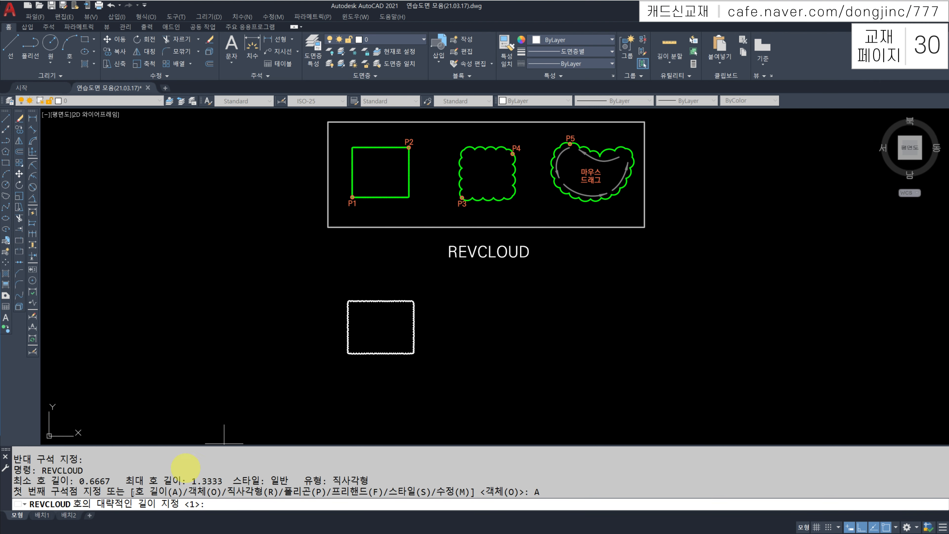
{"action": "type", "text": "5"}
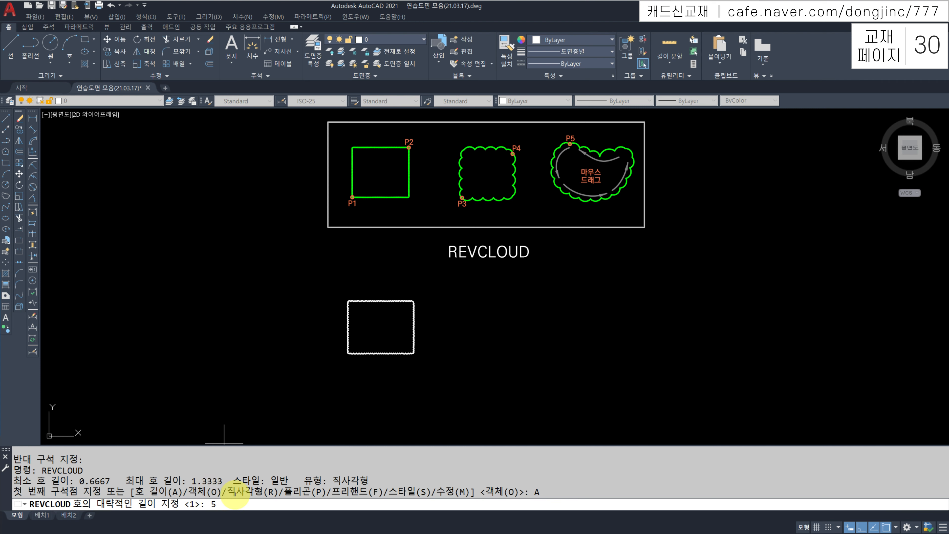
{"action": "key", "text": "Return"}
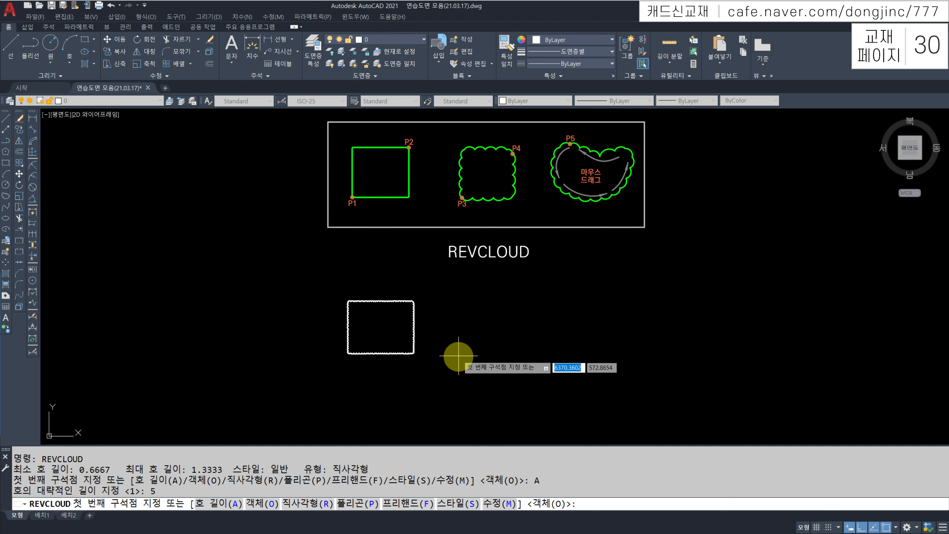
{"action": "left_click", "coordinate": [458, 356]}
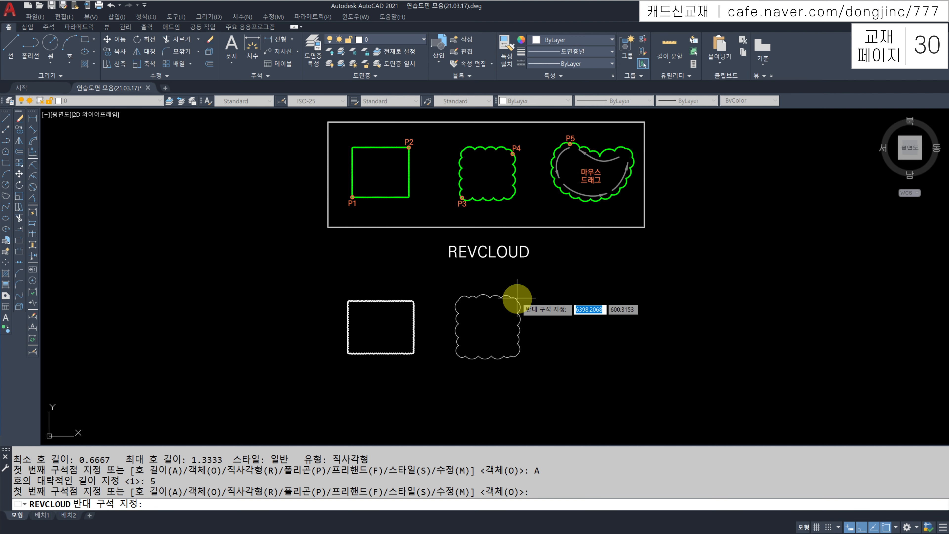
{"action": "key", "text": "Escape"}
- Draw a closed kidney-shaped revision cloud with REVCLOUD's Freehand option, beside the second rectangular cloud
{"action": "key", "text": "Return"}
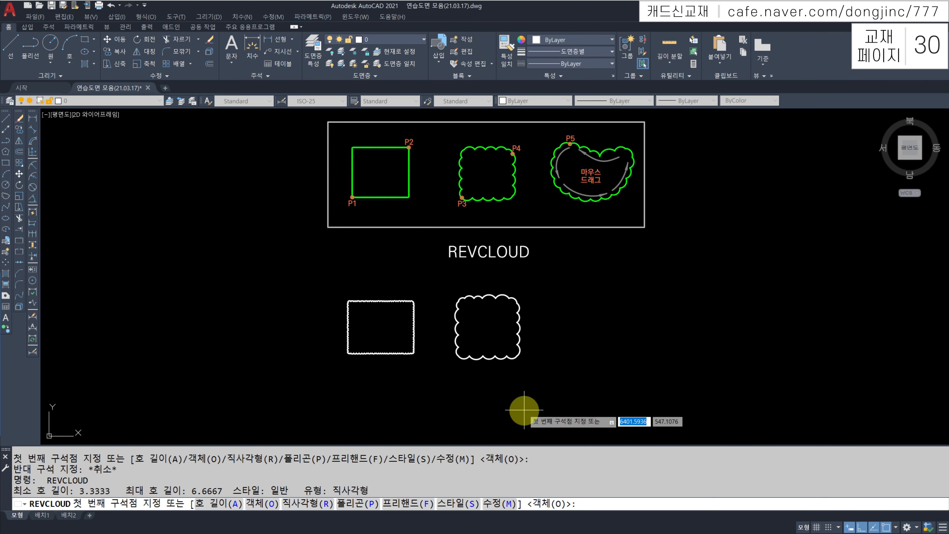
{"action": "type", "text": "F"}
{"action": "key", "text": "Return"}
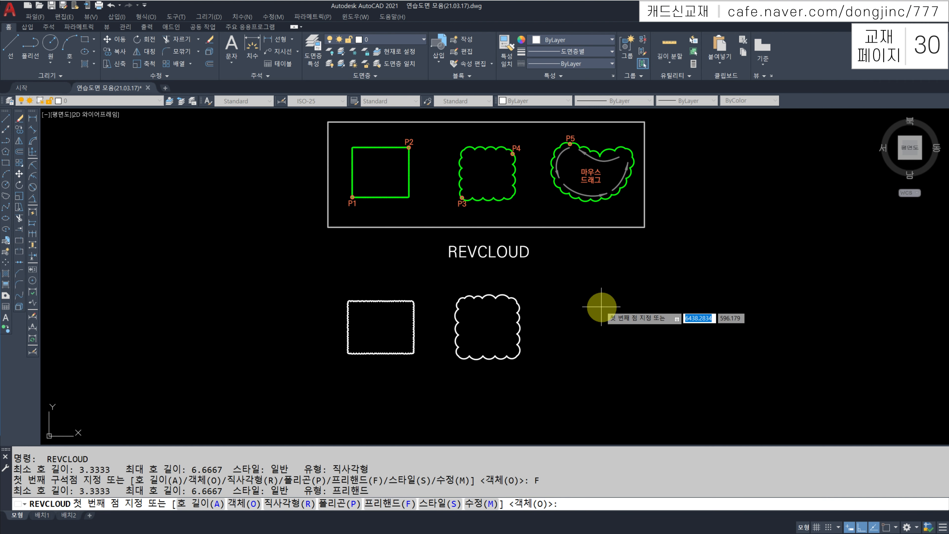
{"action": "left_click", "coordinate": [601, 306]}
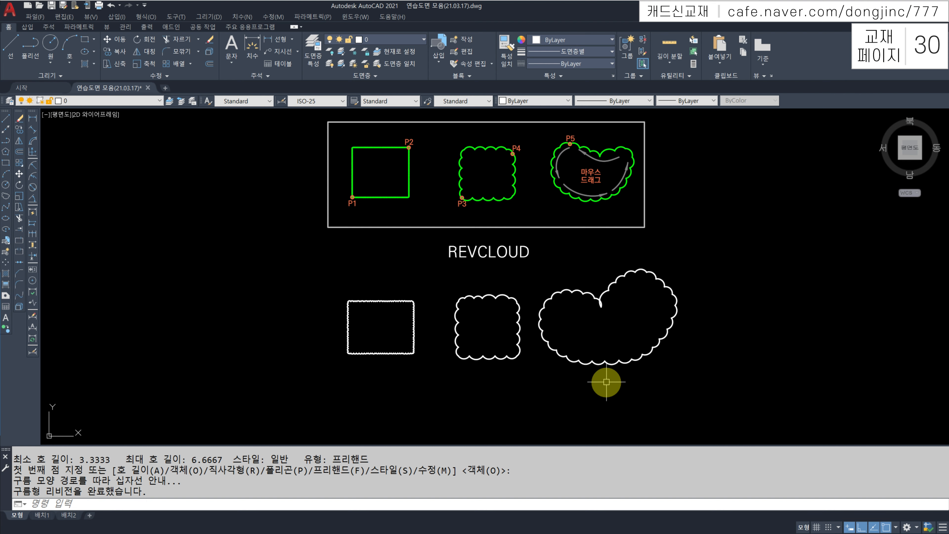
- Draw a triangle with LINE beside the revision clouds, with ortho mode off and its right-hand side about 51 units long
{"action": "type", "text": "L"}
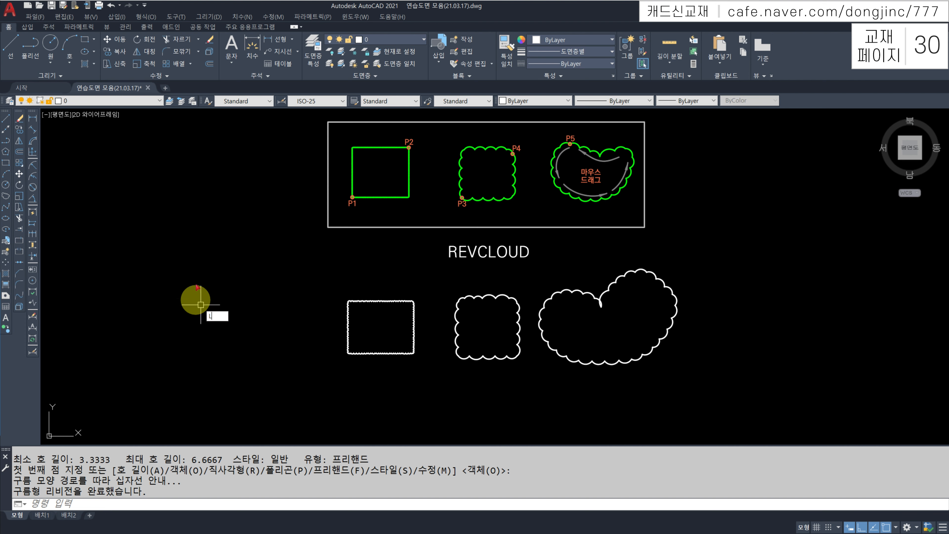
{"action": "key", "text": "Return"}
{"action": "left_click", "coordinate": [215, 255]}
{"action": "key", "text": "F8"}
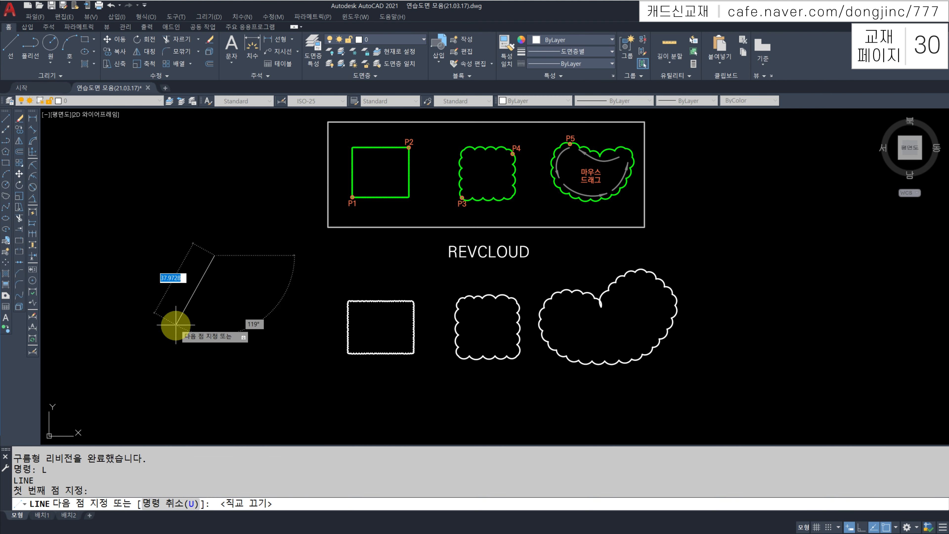
{"action": "left_click", "coordinate": [141, 344]}
{"action": "left_click", "coordinate": [265, 344]}
{"action": "left_click", "coordinate": [214, 256]}
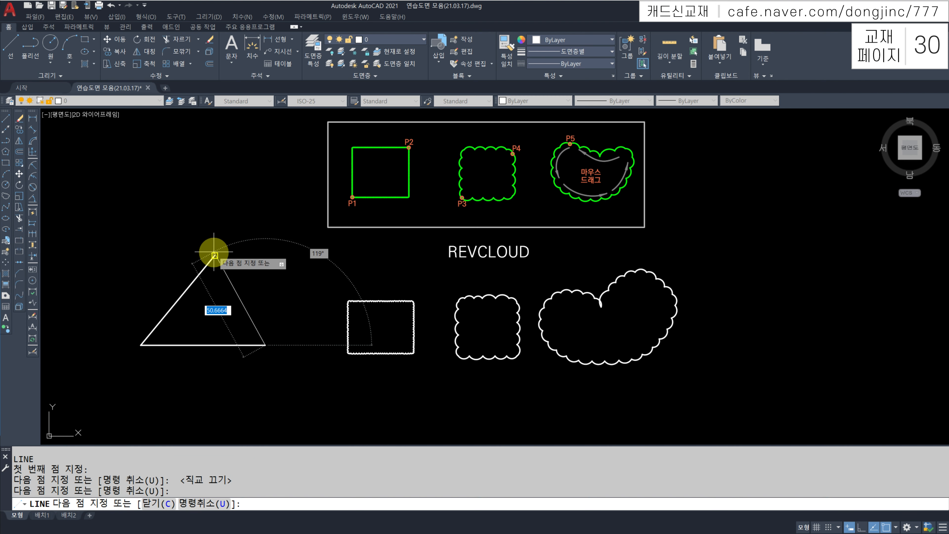
{"action": "key", "text": "Escape"}
- Convert the triangle's right-hand side into a revision cloud with REVCLOUD's Object option, reversing the arc direction
{"action": "middle_click_drag", "start_coordinate": [298, 277], "coordinate": [314, 280]}
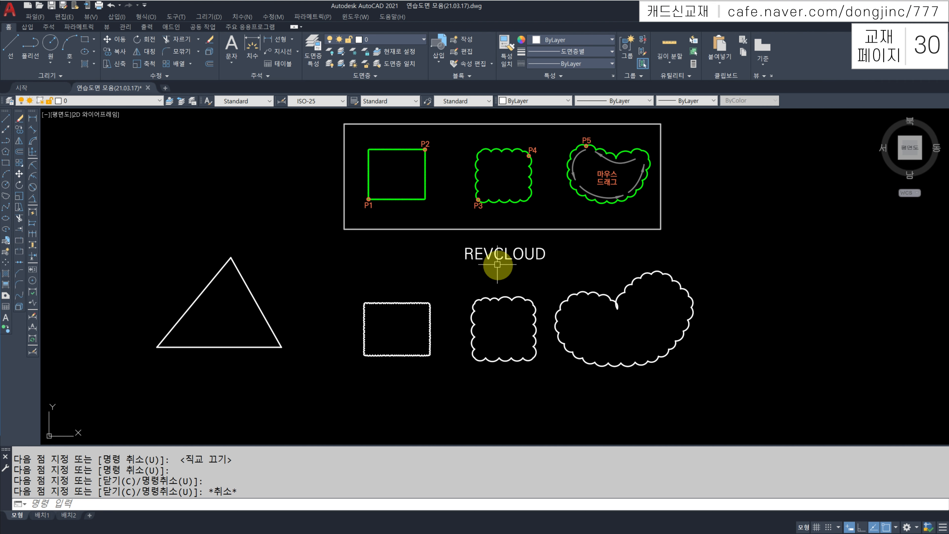
{"action": "type", "text": "REV"}
{"action": "key", "text": "Down"}
{"action": "key", "text": "Return"}
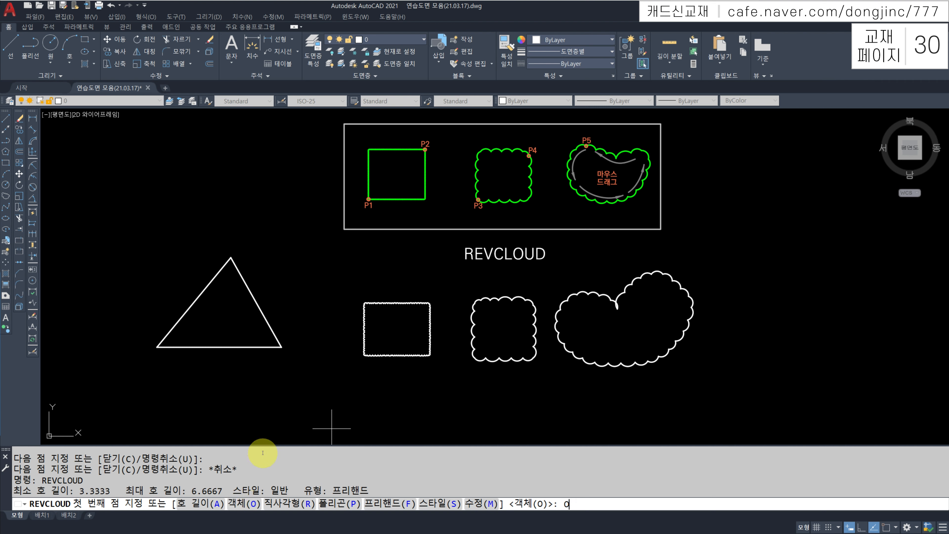
{"action": "key", "text": "Return"}
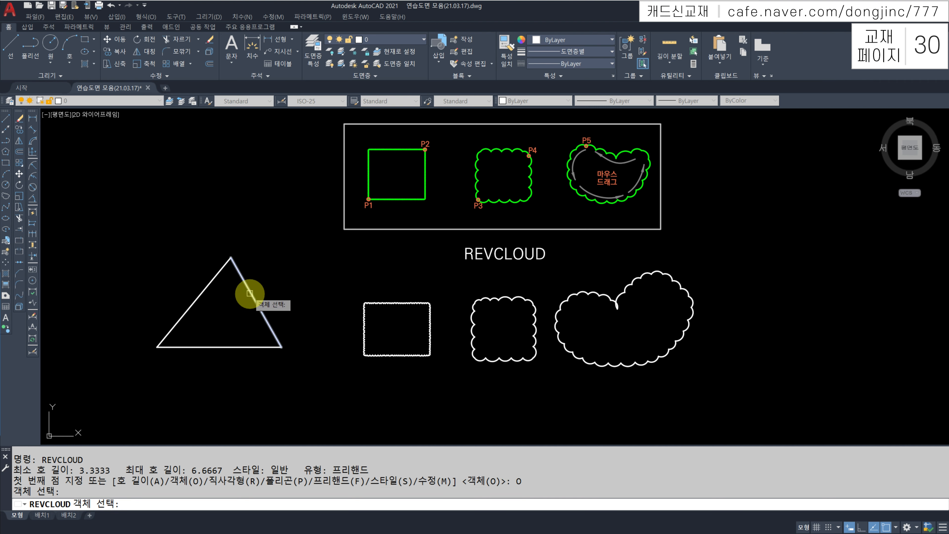
{"action": "left_click", "coordinate": [250, 301]}
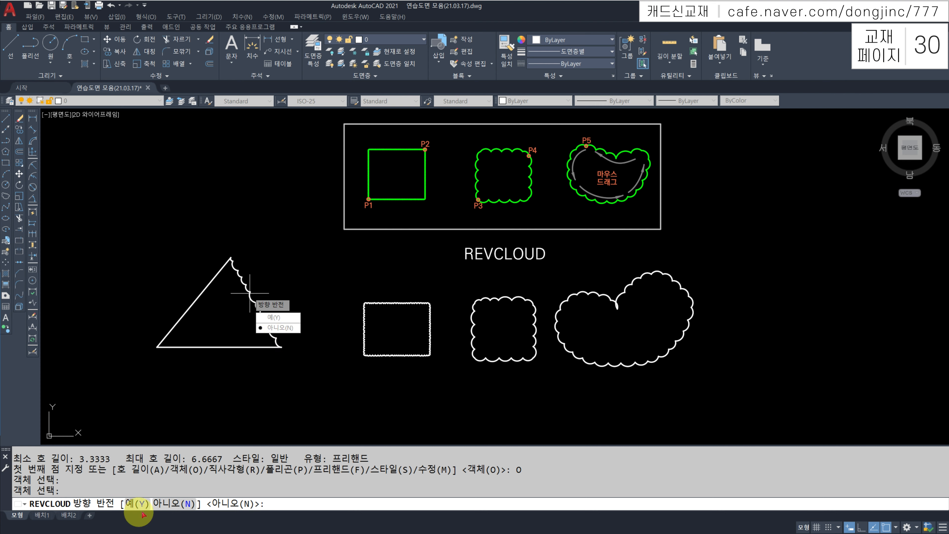
{"action": "left_click", "coordinate": [278, 503]}
{"action": "type", "text": "Y"}
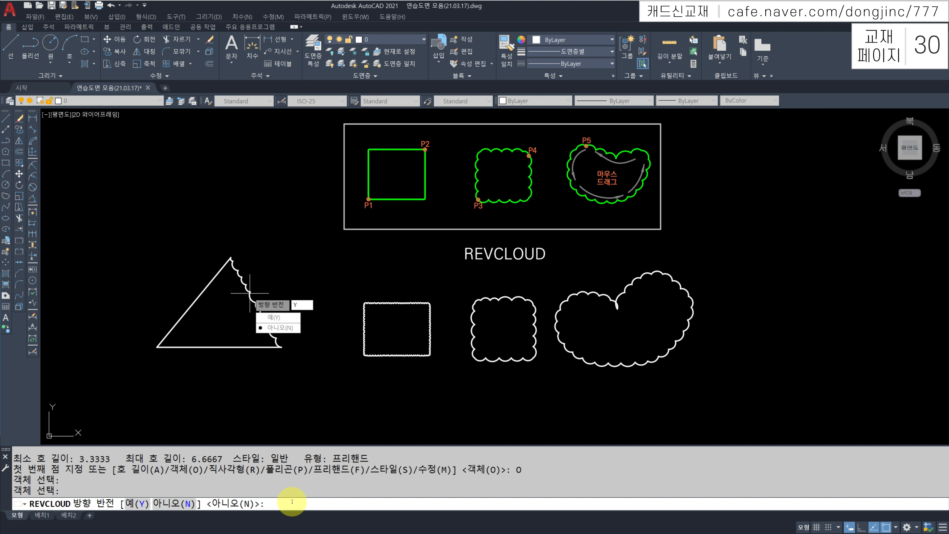
{"action": "key", "text": "Return"}
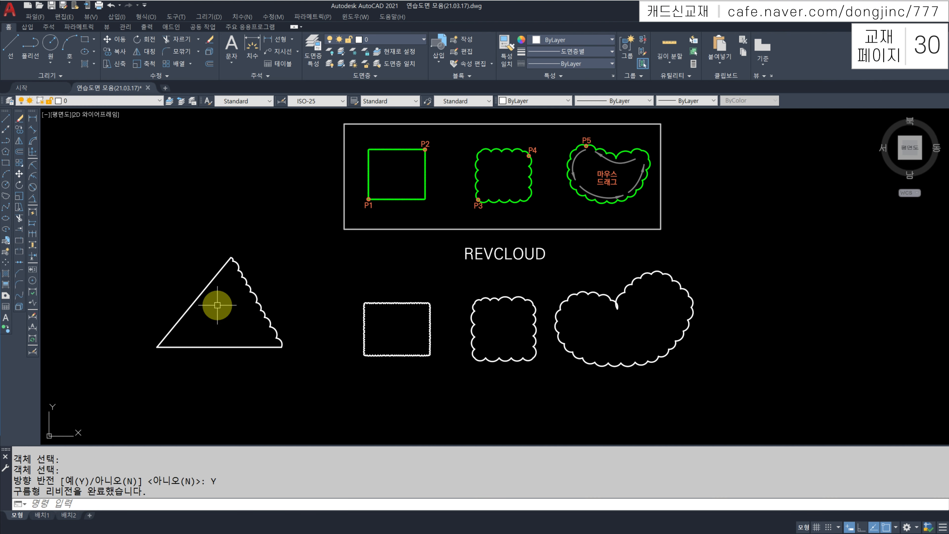
- Convert the triangle's left-hand side into a revision cloud with the Object option, reversing the arc direction
{"action": "key", "text": "Return"}
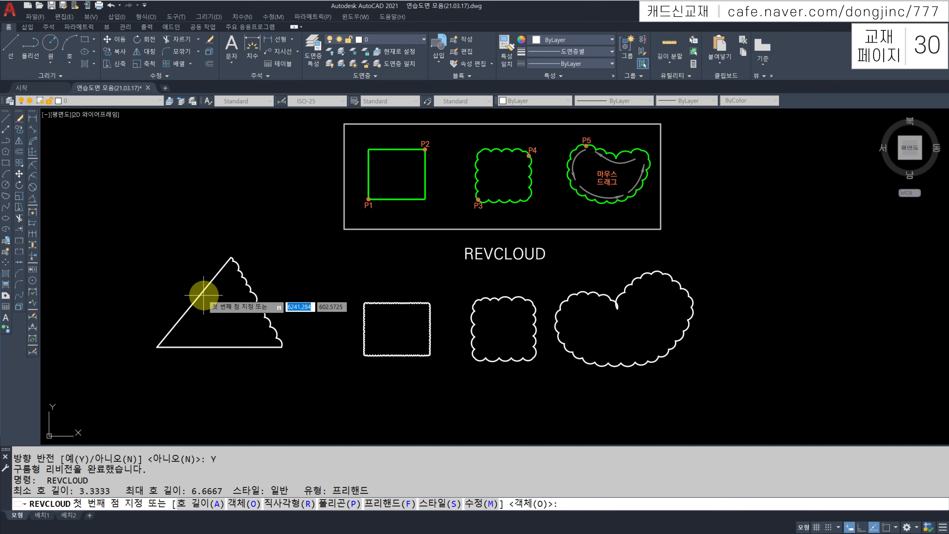
{"action": "type", "text": "O"}
{"action": "key", "text": "Return"}
{"action": "left_click", "coordinate": [205, 291]}
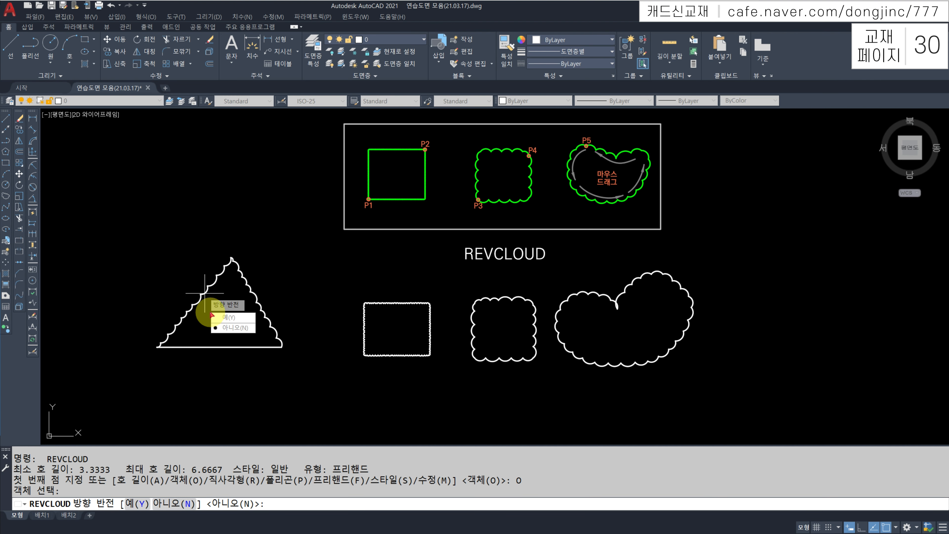
{"action": "left_click", "coordinate": [212, 317]}
- Convert the triangle's base line into a revision cloud with the Object option, reversing the arc direction
{"action": "key", "text": "Return"}
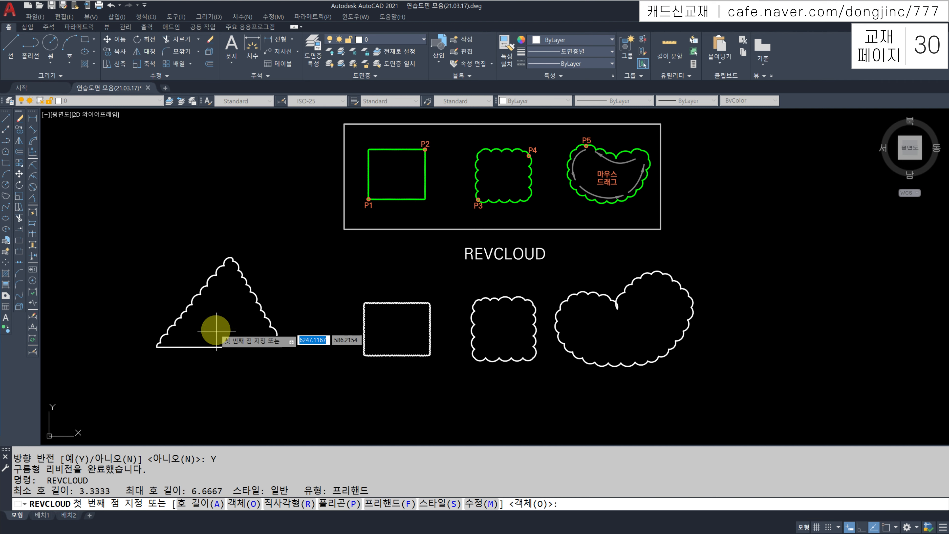
{"action": "key", "text": "Return"}
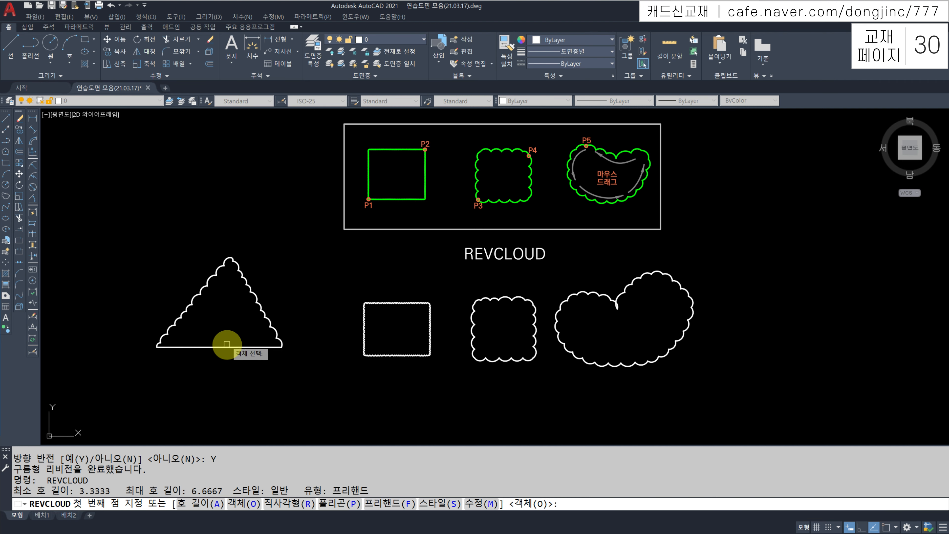
{"action": "left_click", "coordinate": [227, 344]}
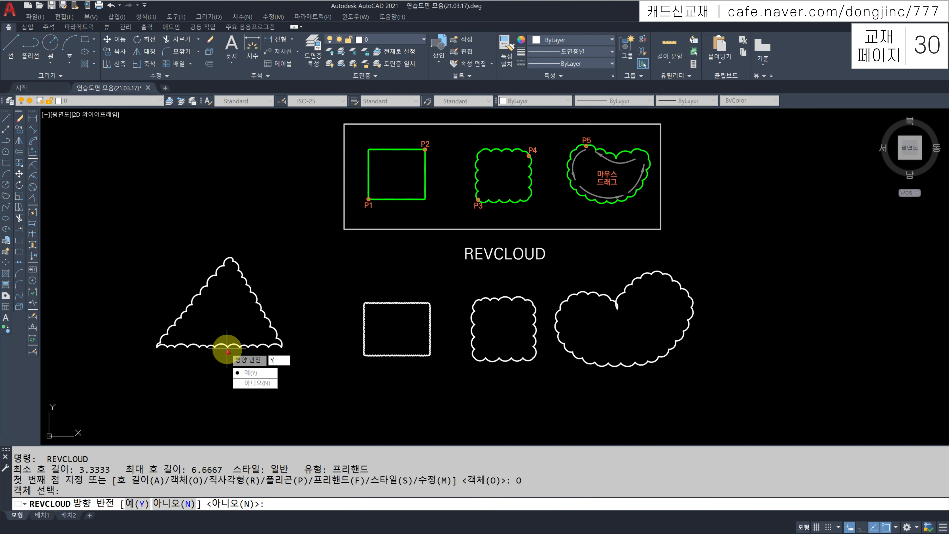
{"action": "key", "text": "Return"}
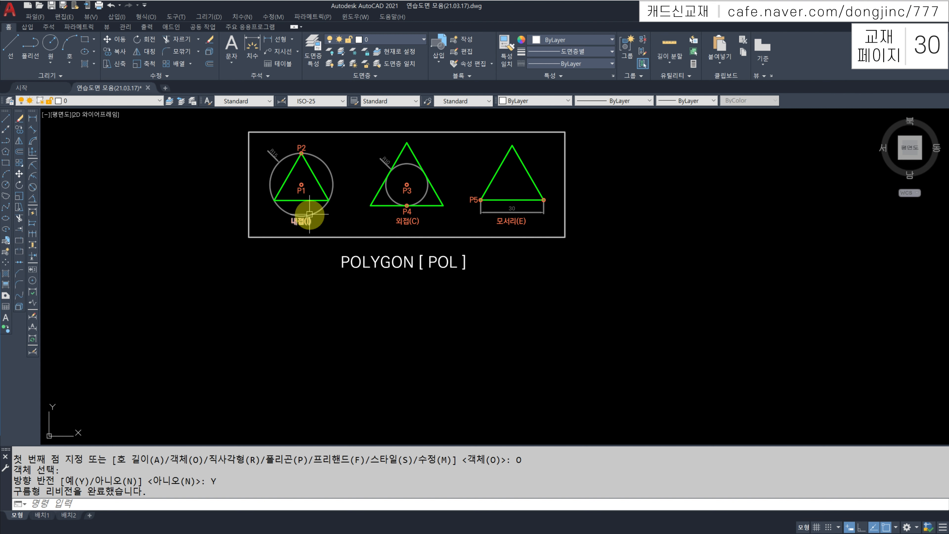
- Draw a circle of radius 15 in the empty area below the inscribed-triangle example of the POLYGON exercise
{"action": "mouse_move", "coordinate": [315, 210]}
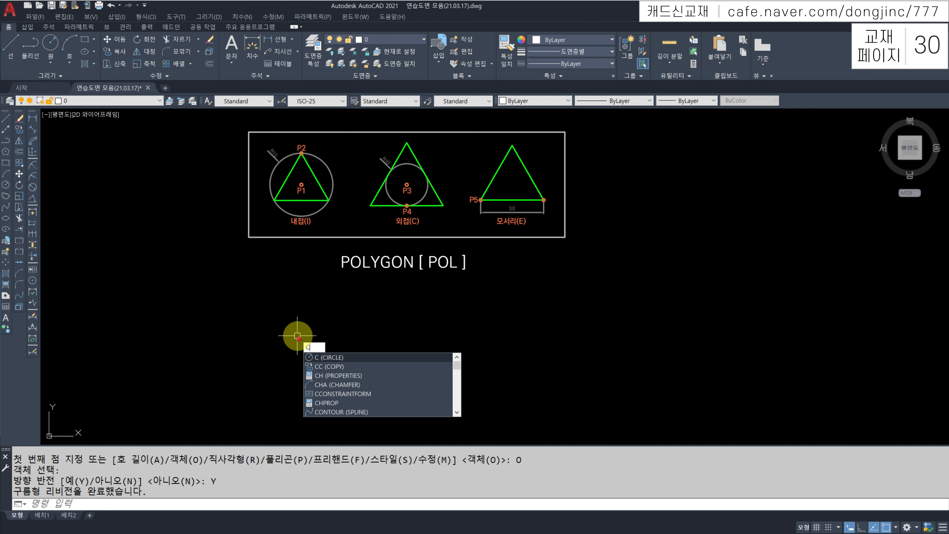
{"action": "key", "text": "Return"}
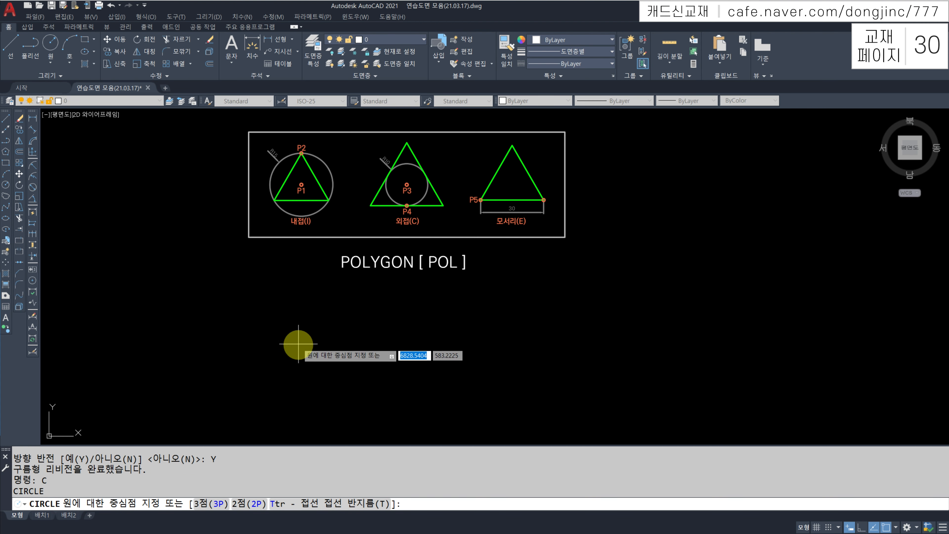
{"action": "left_click", "coordinate": [298, 343]}
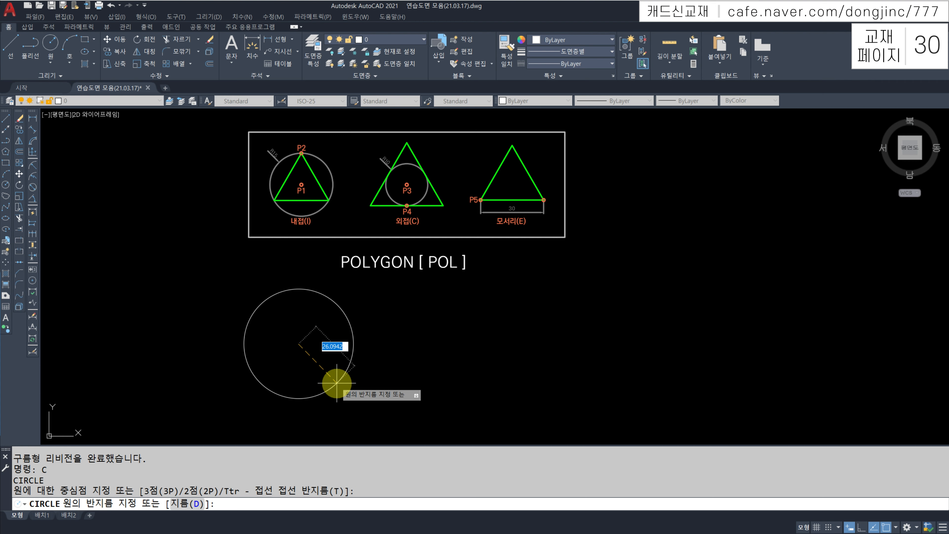
{"action": "type", "text": "15"}
{"action": "key", "text": "Return"}
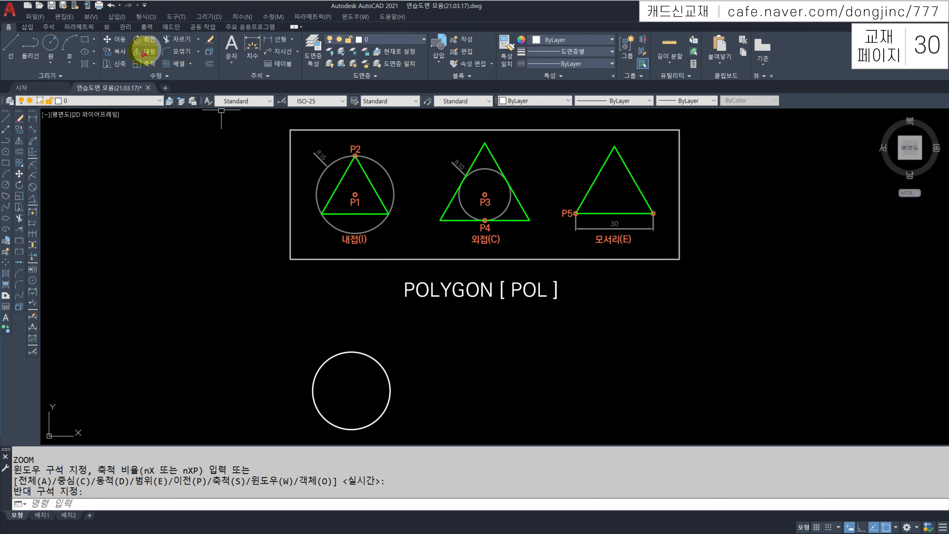
{"action": "left_click", "coordinate": [94, 40]}
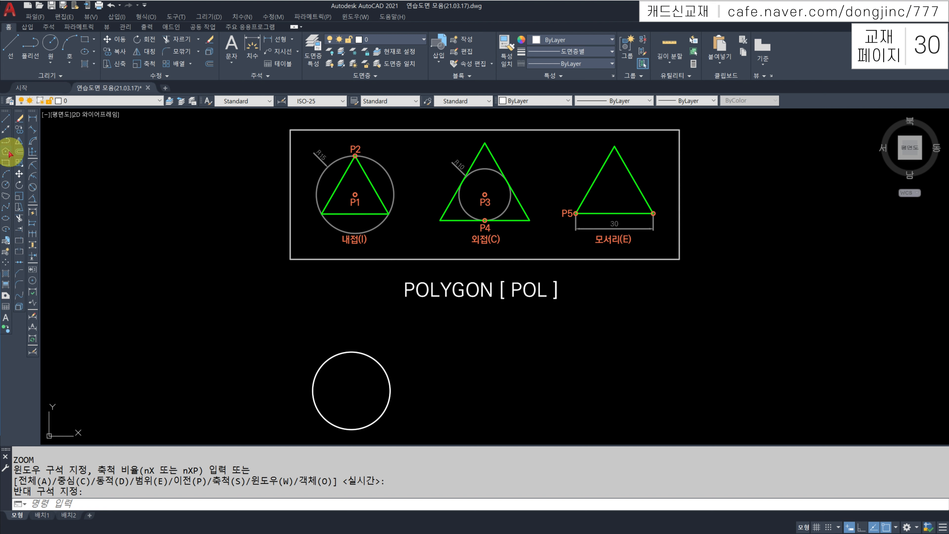
{"action": "key", "text": "Escape"}
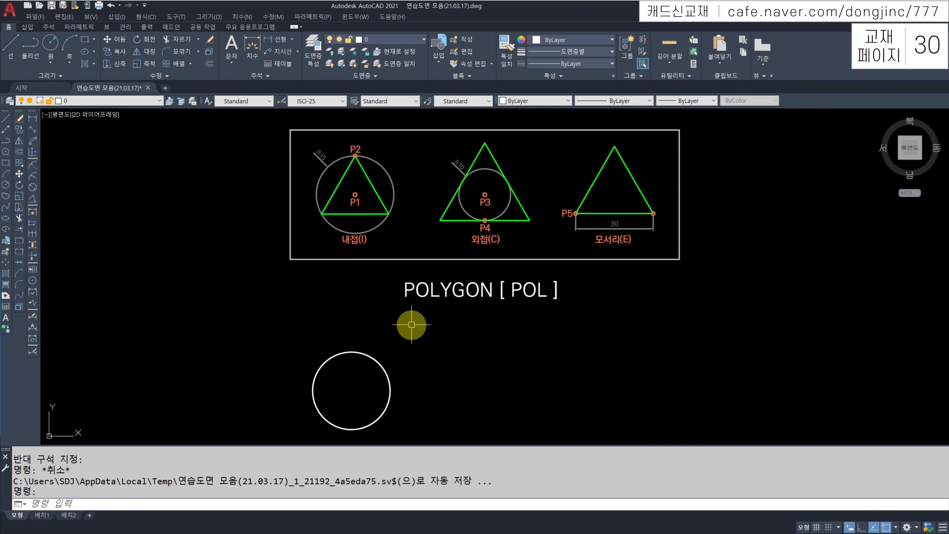
{"action": "type", "text": "POL"}
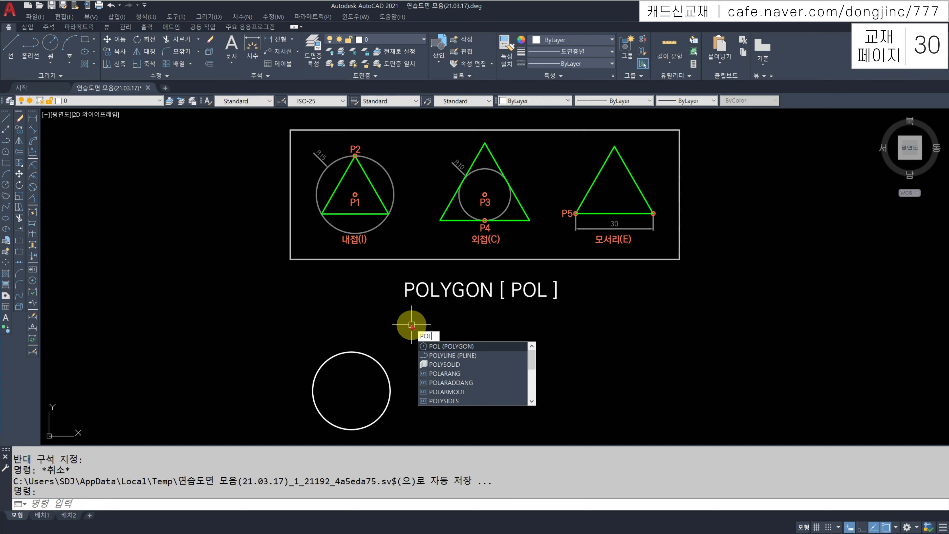
{"action": "key", "text": "Return"}
{"action": "key", "text": "Escape"}
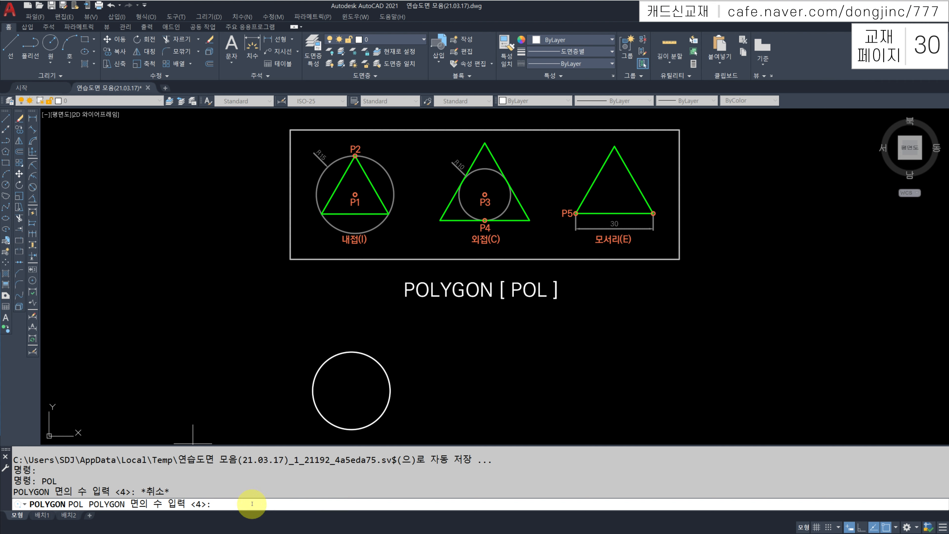
- Draw a three-sided polygon centred on the radius 15 circle, inscribed in it, with its apex at the circle's top quadrant
{"action": "key", "text": "Return"}
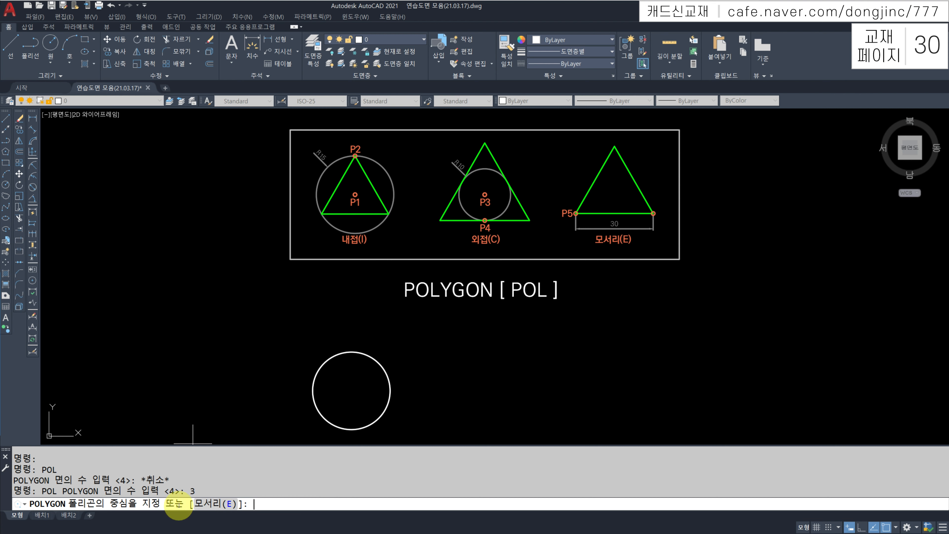
{"action": "left_click", "coordinate": [351, 390]}
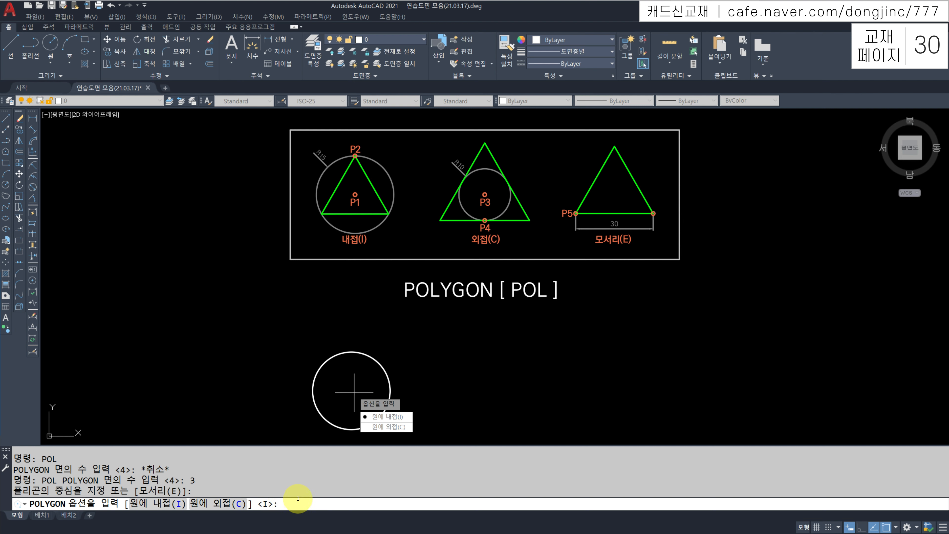
{"action": "key", "text": "Return"}
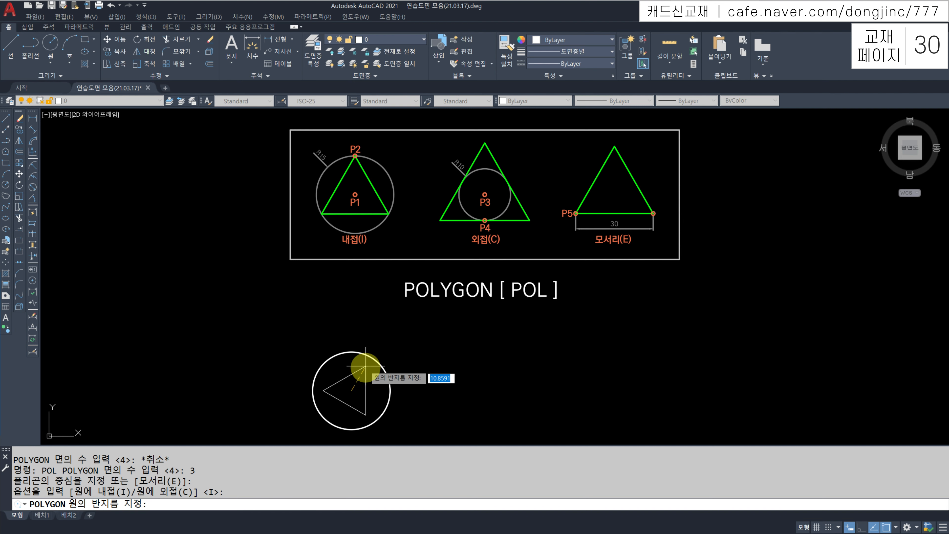
{"action": "left_click", "coordinate": [347, 352]}
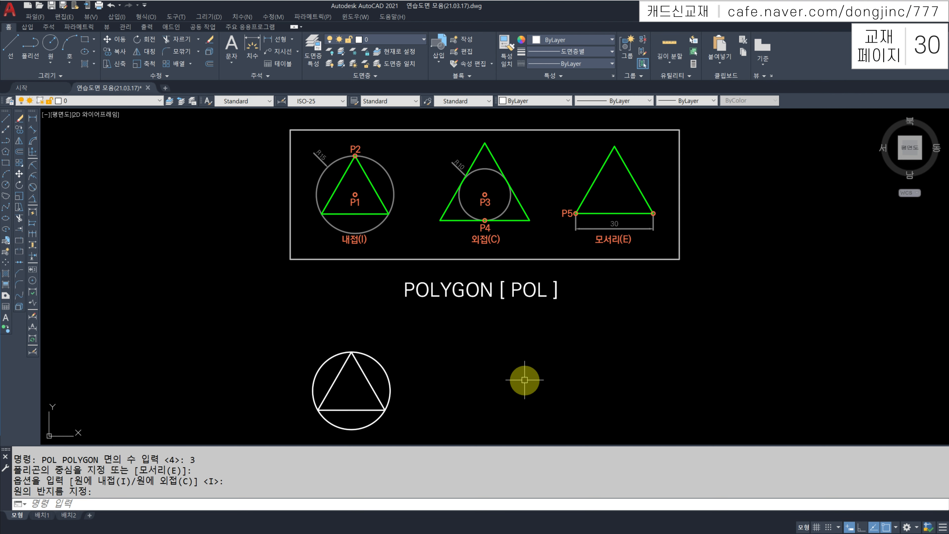
- Erase the triangle inside the radius 15 circle, keeping the circle
{"action": "left_click", "coordinate": [364, 379]}
{"action": "left_click", "coordinate": [357, 369]}
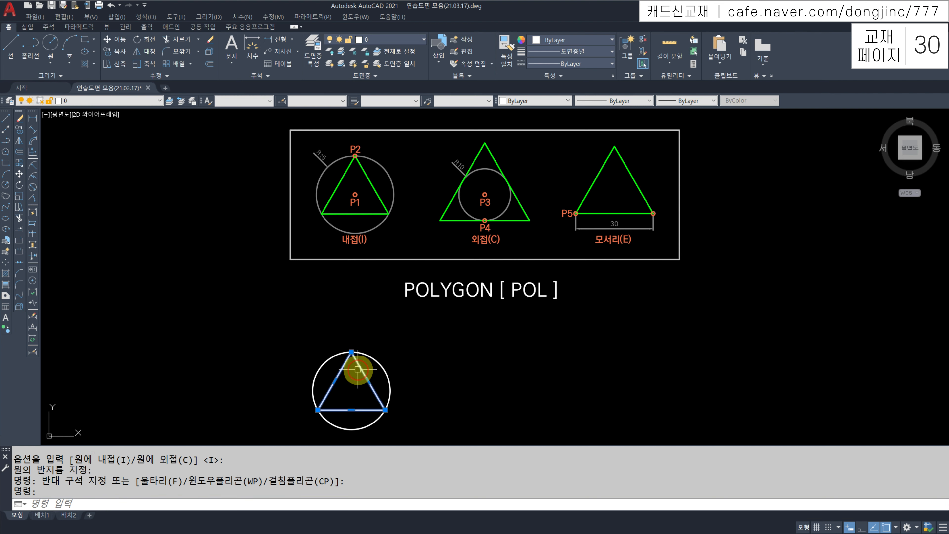
{"action": "type", "text": "E"}
{"action": "key", "text": "Return"}
- Draw a 3-sided polygon with the Inscribed option from the radius 15 circle's centre to its top quadrant
{"action": "type", "text": "P"}
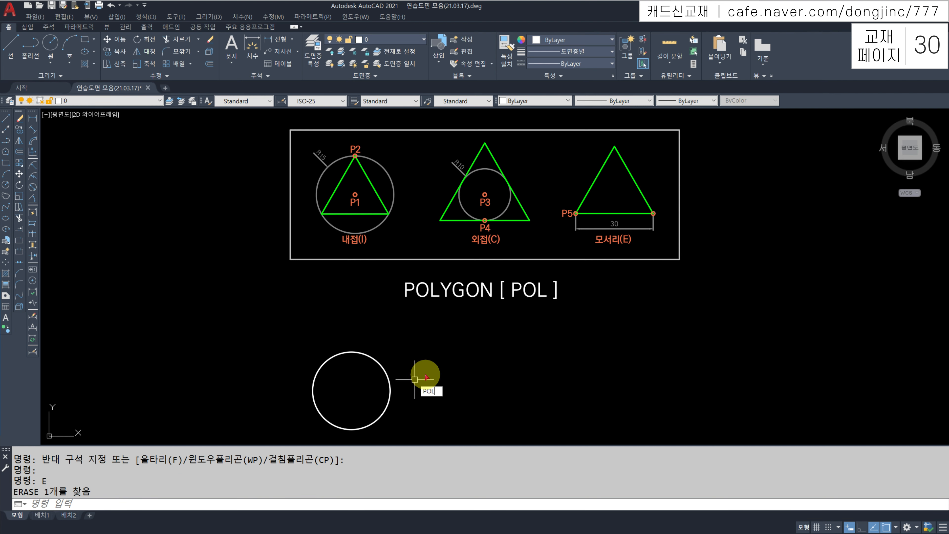
{"action": "type", "text": "OL"}
{"action": "key", "text": "Return"}
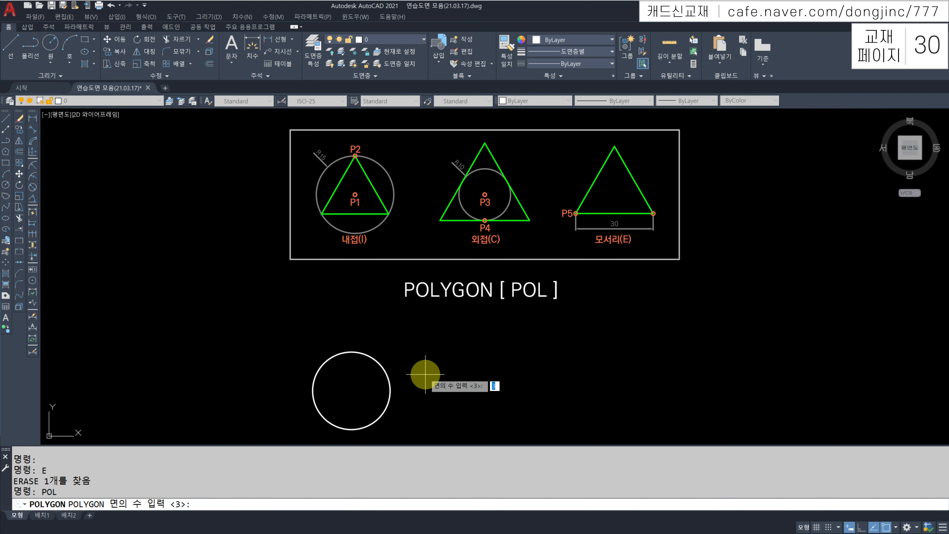
{"action": "type", "text": "3"}
{"action": "key", "text": "Return"}
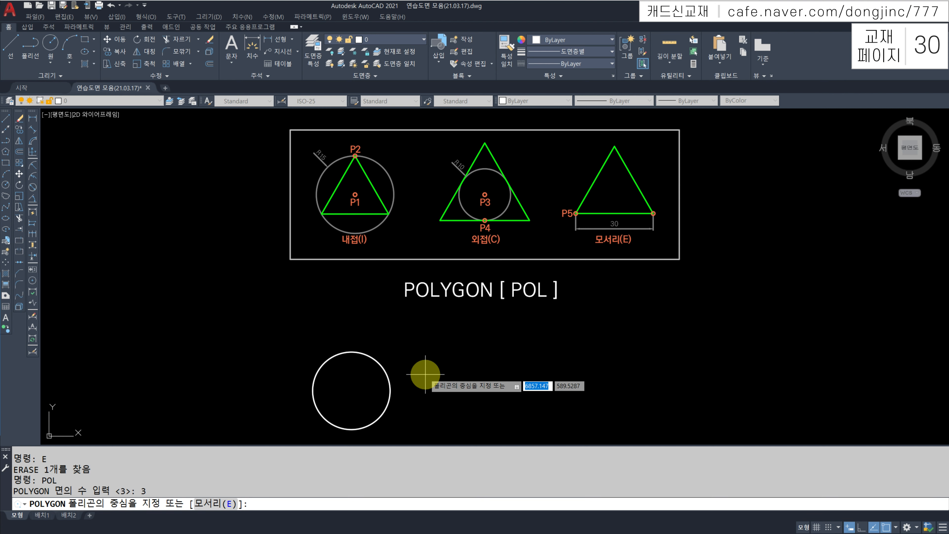
{"action": "left_click", "coordinate": [354, 386]}
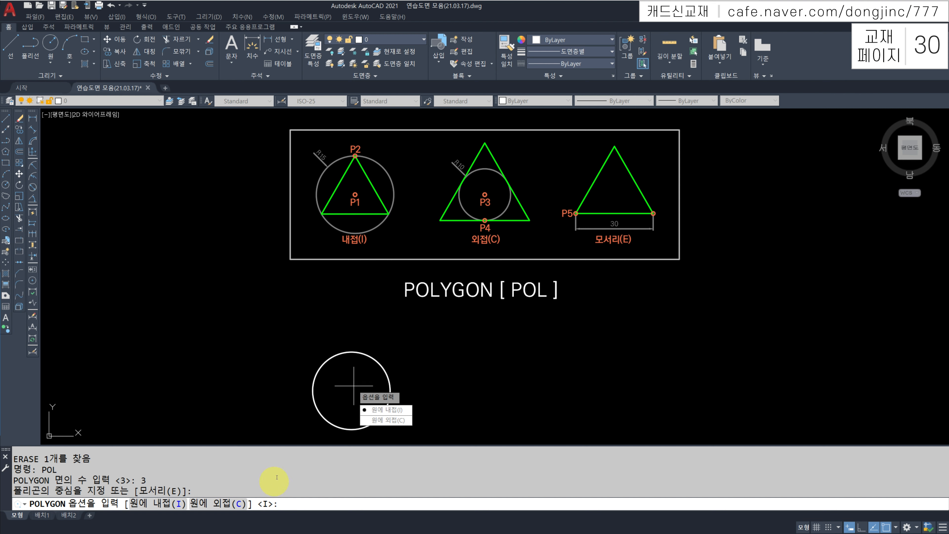
{"action": "key", "text": "Return"}
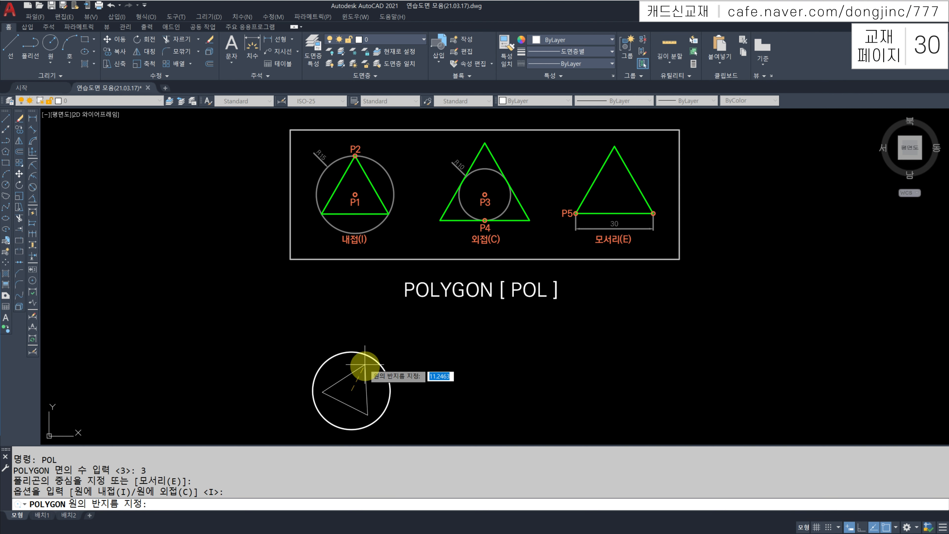
{"action": "left_click", "coordinate": [351, 352]}
- Draw a circle of radius 10 below the circumscribed-triangle example, beside the inscribed triangle
{"action": "middle_click_drag", "start_coordinate": [455, 351], "coordinate": [430, 334]}
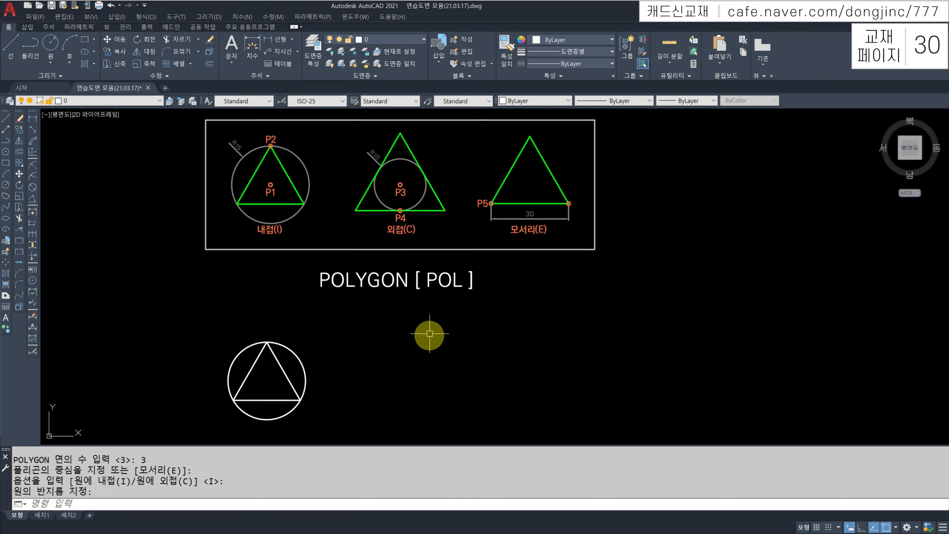
{"action": "type", "text": "c"}
{"action": "key", "text": "Return"}
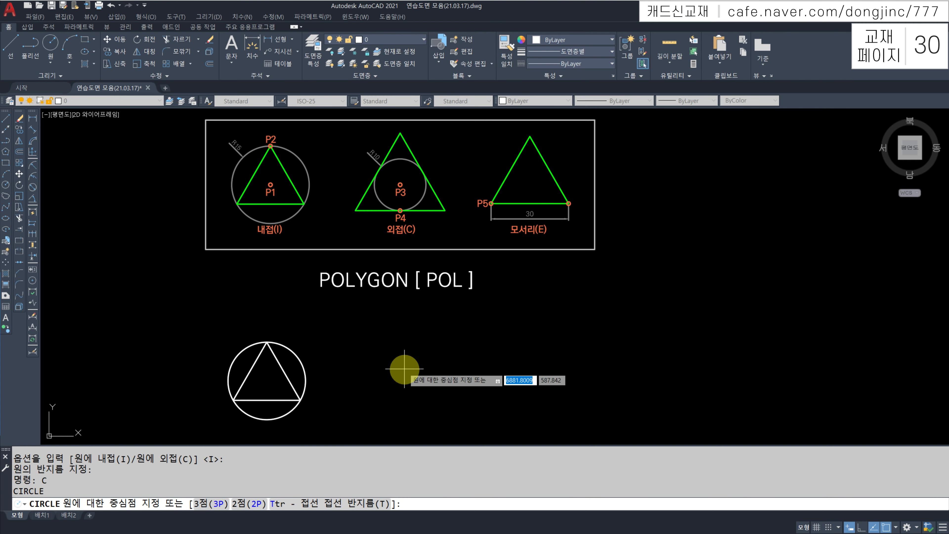
{"action": "left_click", "coordinate": [406, 362]}
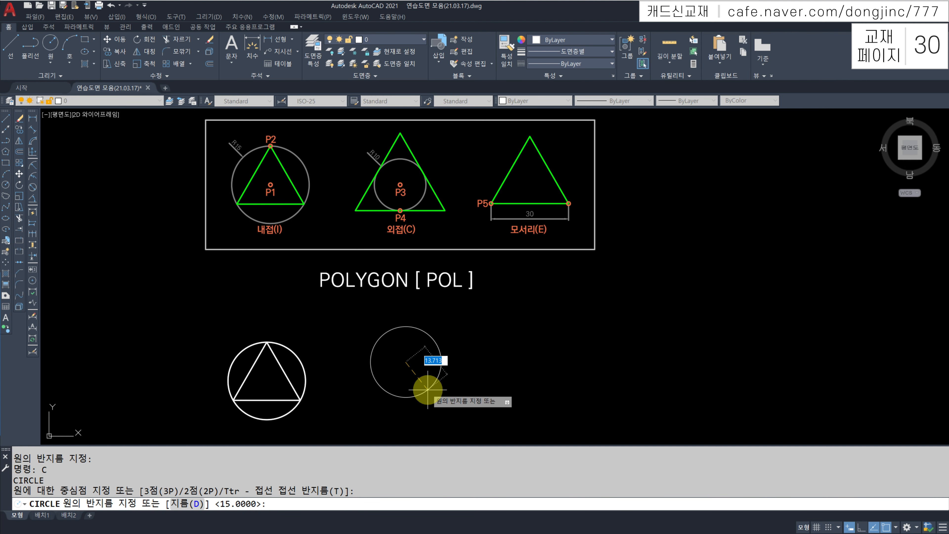
{"action": "type", "text": "10"}
{"action": "key", "text": "Return"}
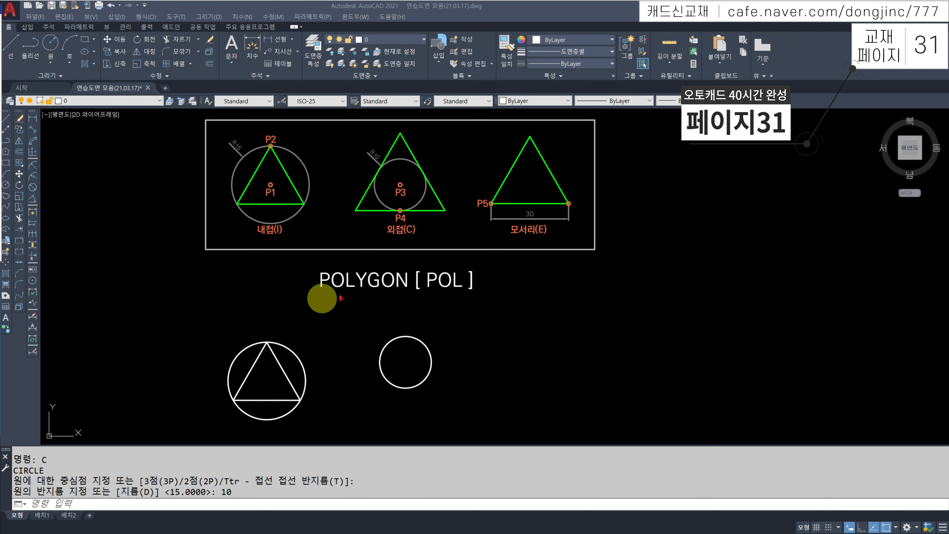
- Draw a 3-sided polygon circumscribed about the radius 10 circle, from its centre to its bottom quadrant
{"action": "middle_click_drag", "start_coordinate": [462, 360], "coordinate": [449, 362]}
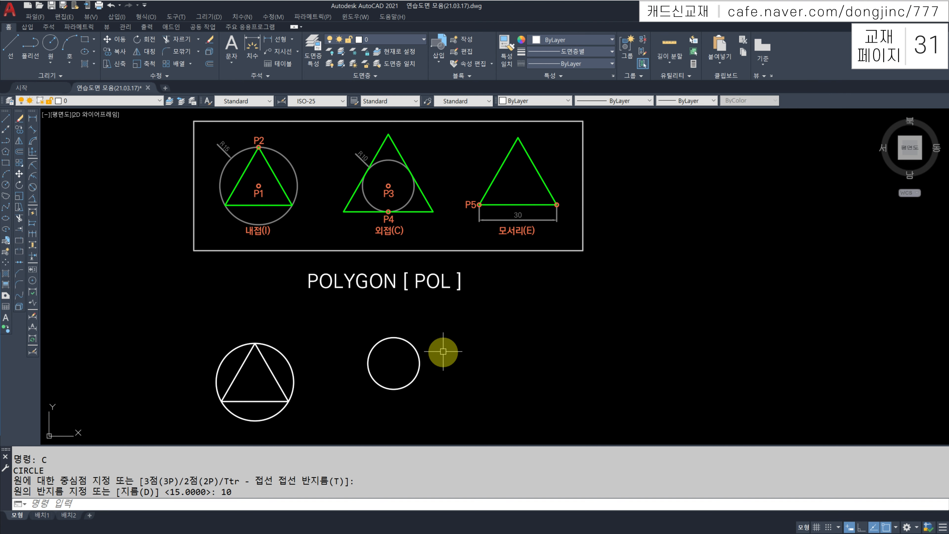
{"action": "key", "text": "Return"}
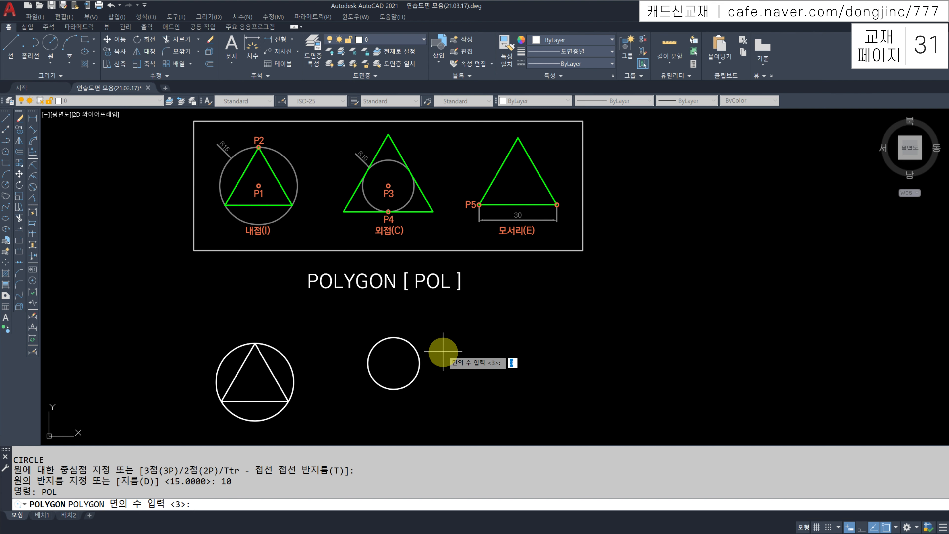
{"action": "key", "text": "Return"}
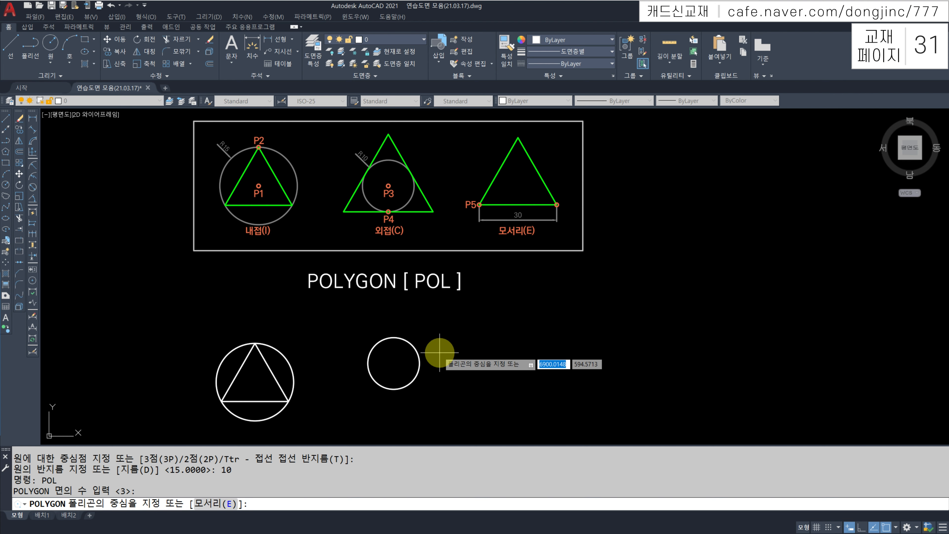
{"action": "left_click", "coordinate": [393, 363]}
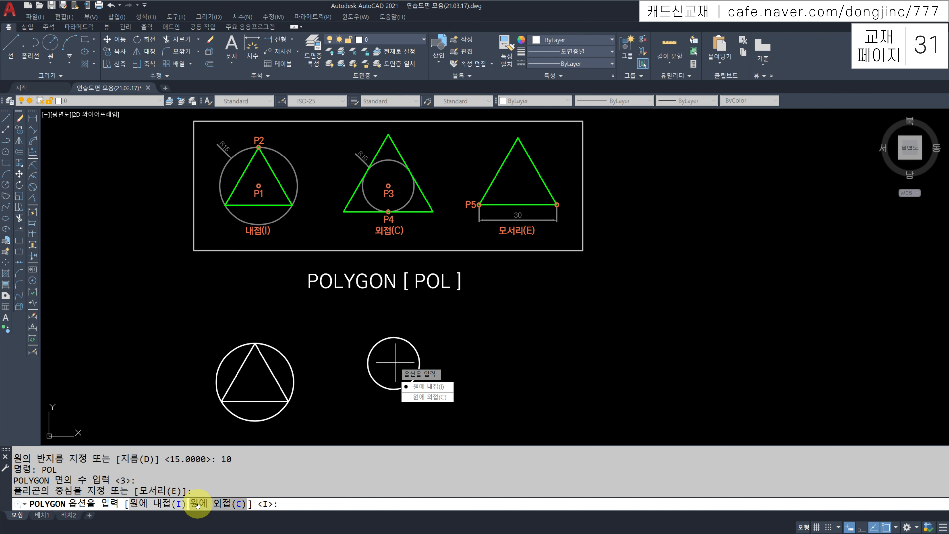
{"action": "left_click", "coordinate": [223, 504]}
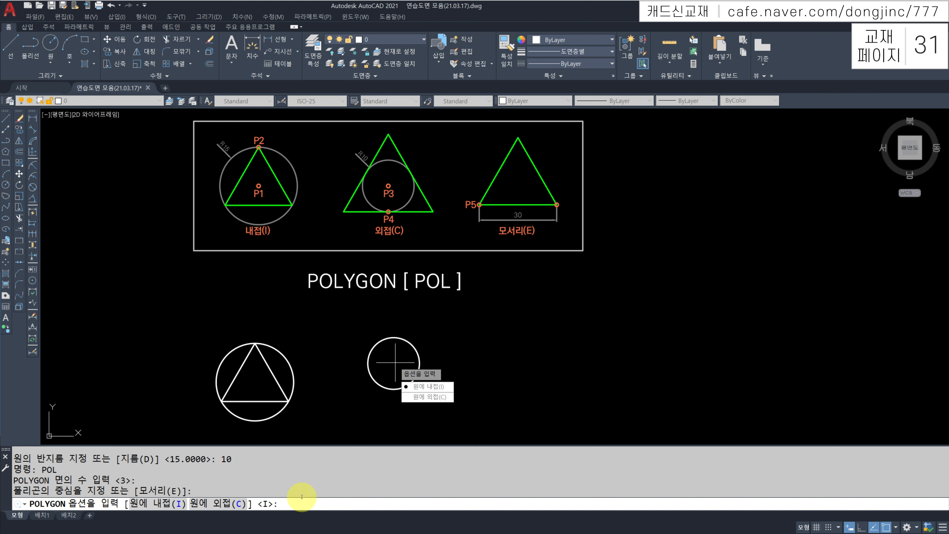
{"action": "type", "text": "C"}
{"action": "key", "text": "Return"}
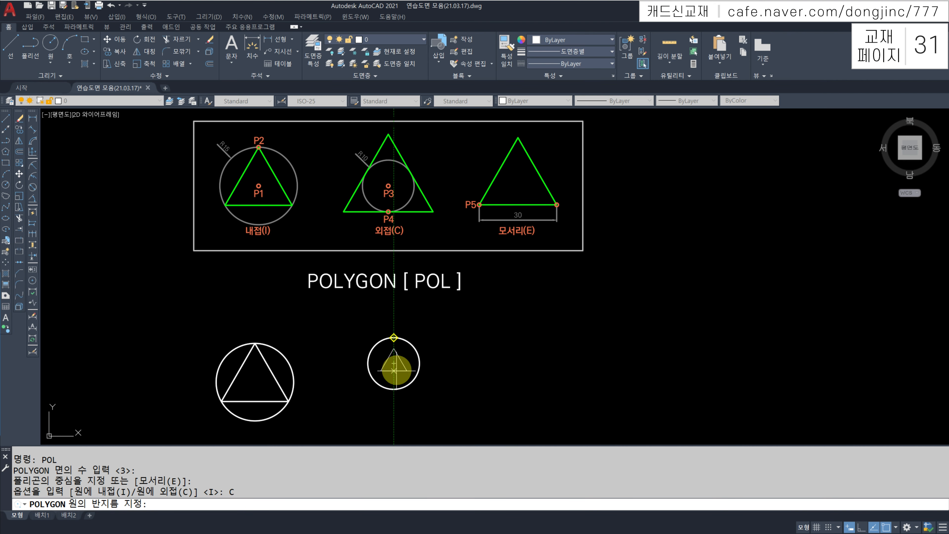
{"action": "left_click", "coordinate": [394, 386]}
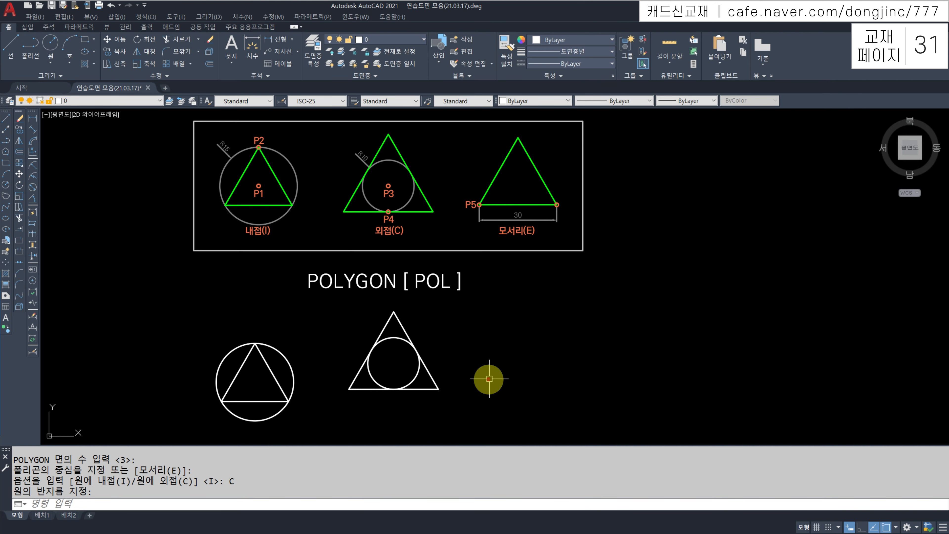
{"action": "middle_click_drag", "start_coordinate": [489, 377], "coordinate": [445, 376]}
{"action": "left_click", "coordinate": [382, 379]}
{"action": "left_click", "coordinate": [384, 368]}
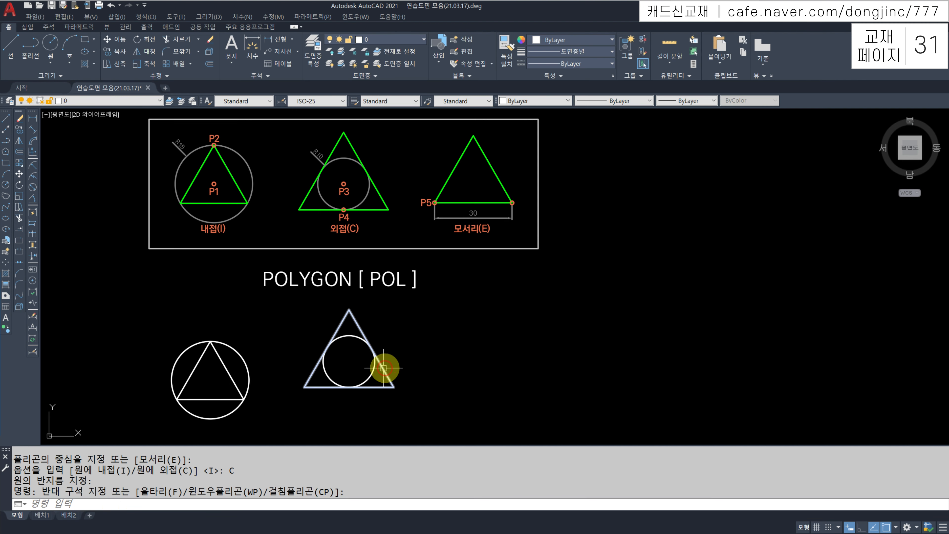
{"action": "double_click", "coordinate": [384, 367]}
{"action": "type", "text": "E"}
{"action": "key", "text": "Return"}
{"action": "key", "text": "Escape"}
{"action": "key", "text": "Escape"}
- Erase the triangle around the radius 10 circle, keeping the circle
{"action": "left_click", "coordinate": [396, 369]}
{"action": "left_click", "coordinate": [388, 381]}
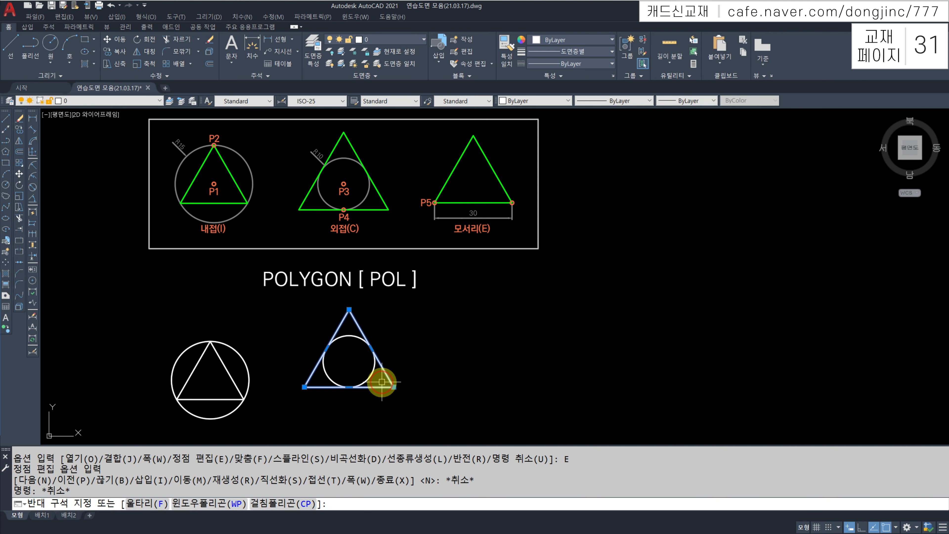
{"action": "type", "text": "E"}
{"action": "key", "text": "Return"}
- Draw a triangle with POLYGON's Circumscribed option, centred on the radius 10 circle and touching its bottom quadrant
{"action": "type", "text": "PO"}
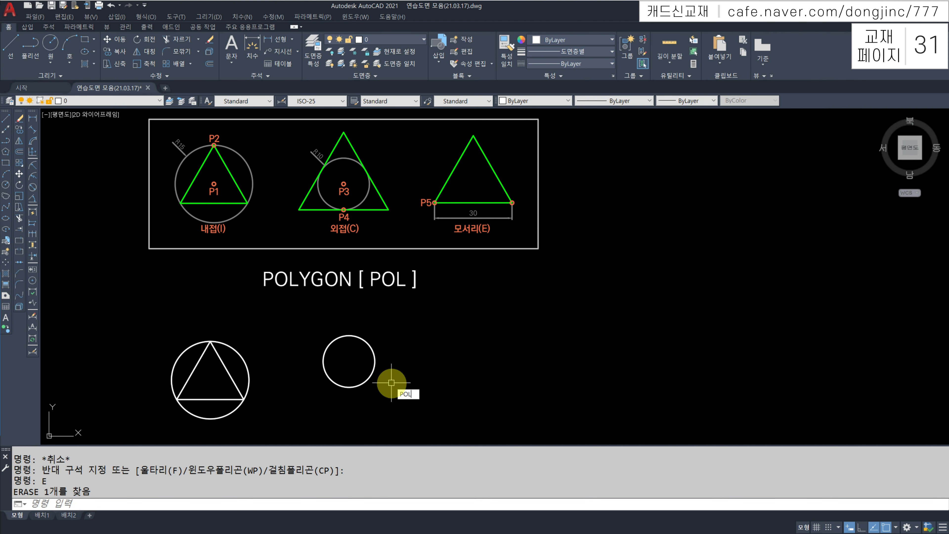
{"action": "type", "text": "L"}
{"action": "key", "text": "Return"}
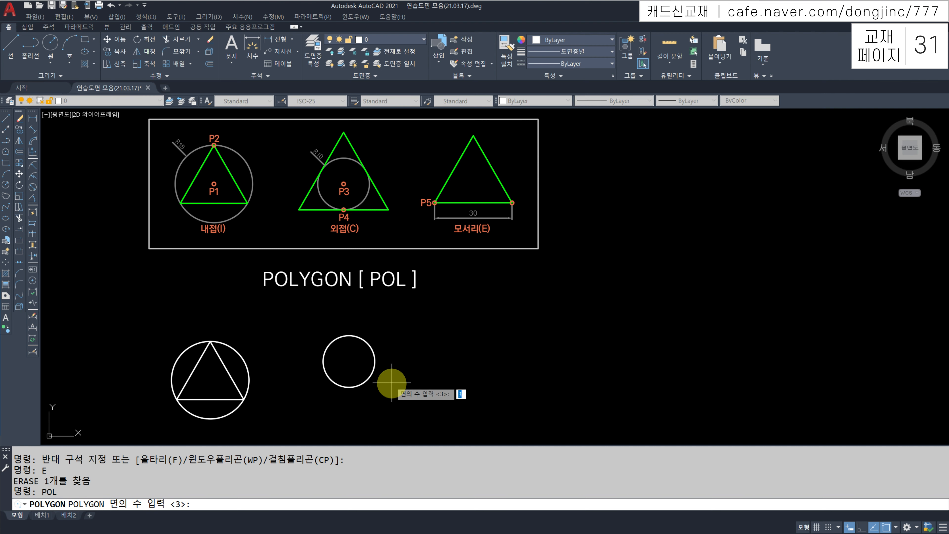
{"action": "key", "text": "Return"}
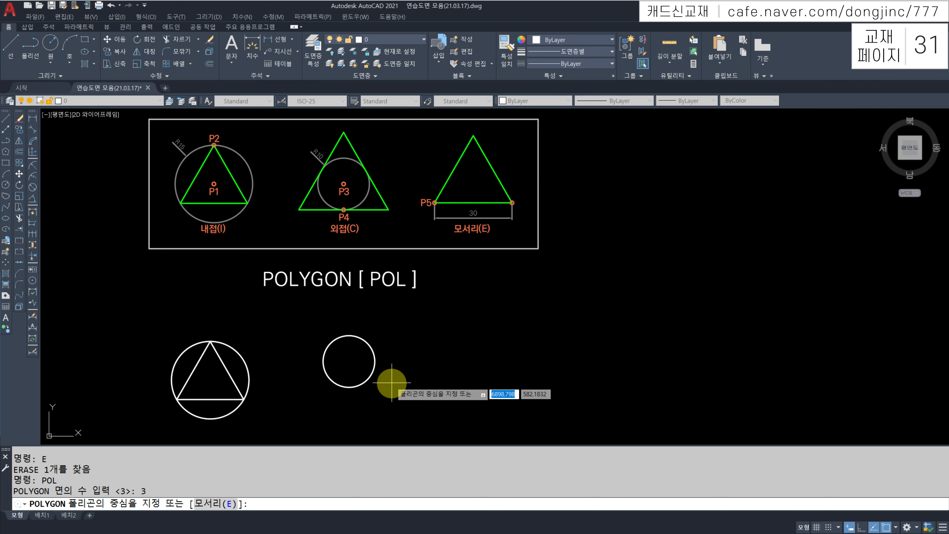
{"action": "left_click", "coordinate": [348, 361]}
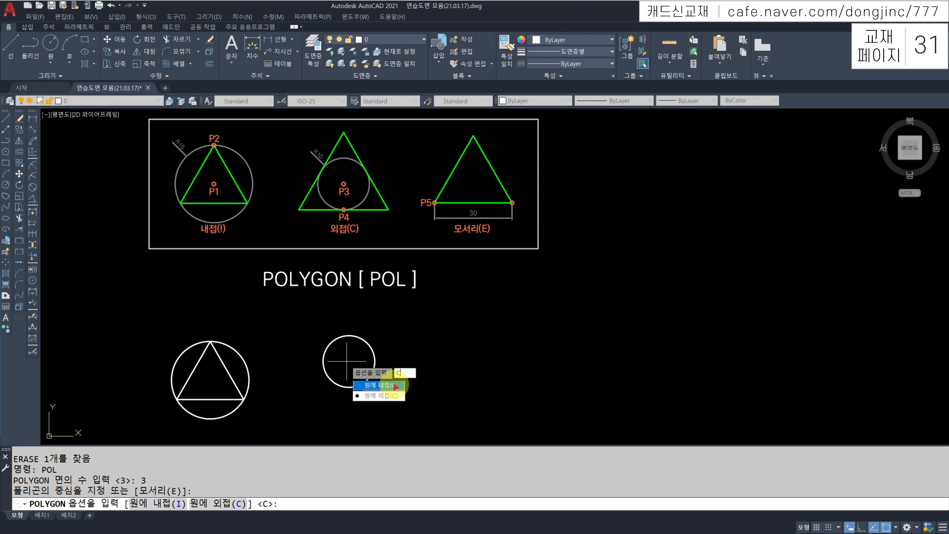
{"action": "left_click", "coordinate": [385, 396]}
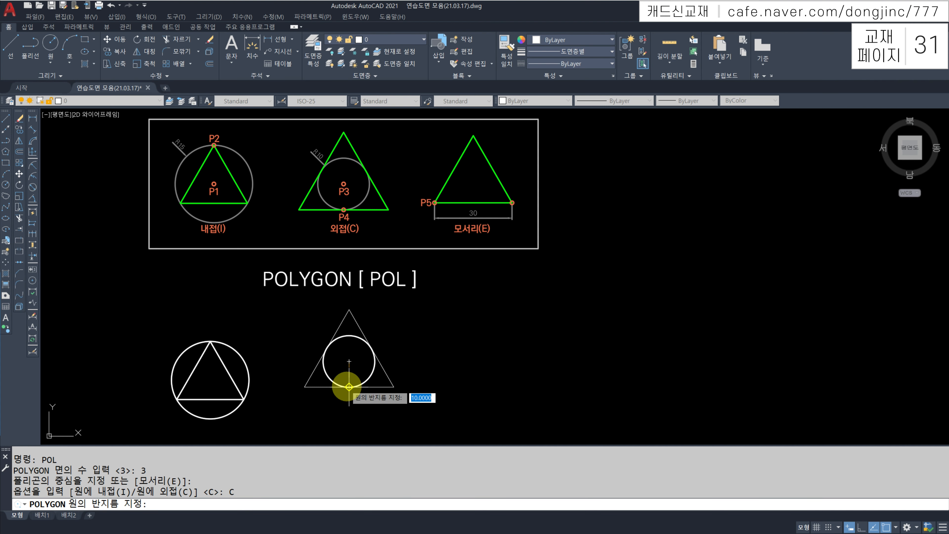
{"action": "left_click", "coordinate": [349, 385]}
- Draw a 3-sided polygon with the Edge option beside the circumscribed triangle, using Ortho and a horizontal edge of 30 running right
{"action": "middle_click_drag", "start_coordinate": [440, 360], "coordinate": [377, 361]}
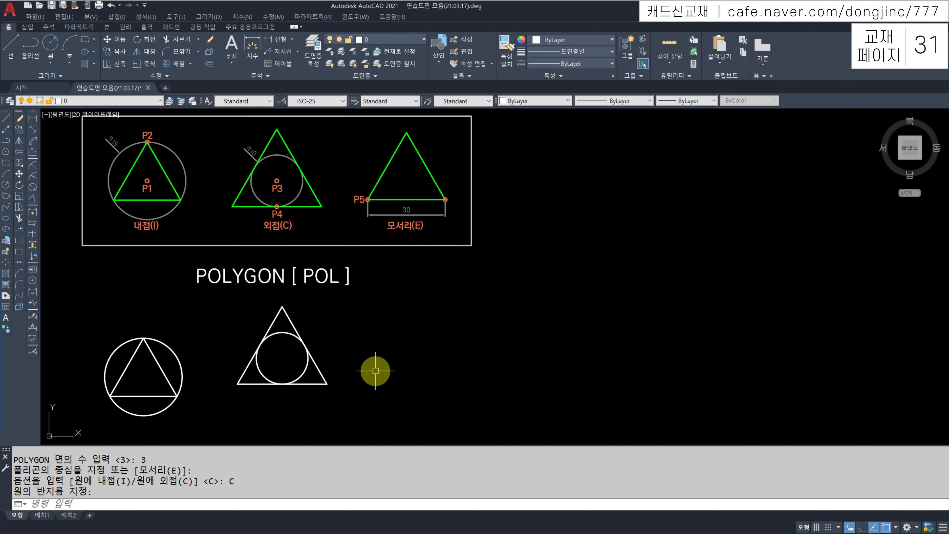
{"action": "type", "text": "POL"}
{"action": "key", "text": "Return"}
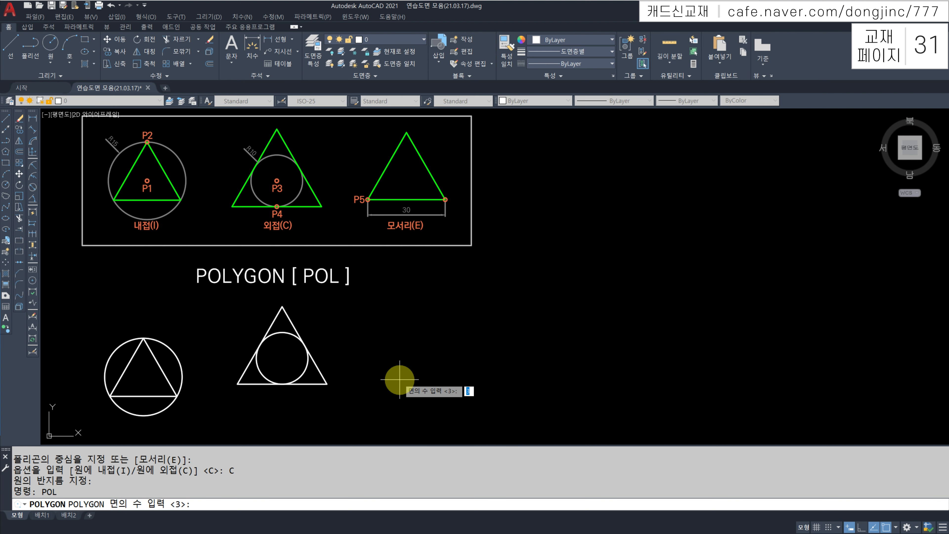
{"action": "type", "text": "3"}
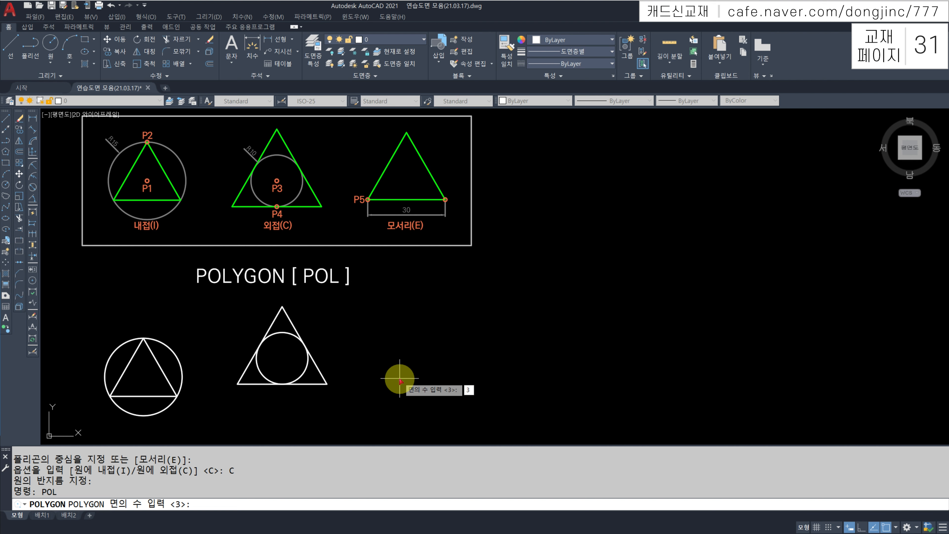
{"action": "key", "text": "Return"}
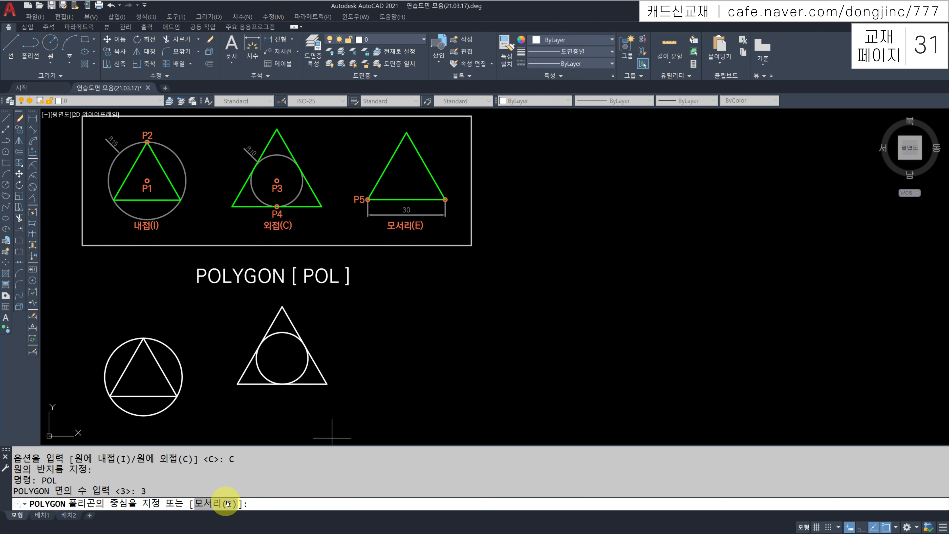
{"action": "type", "text": "E"}
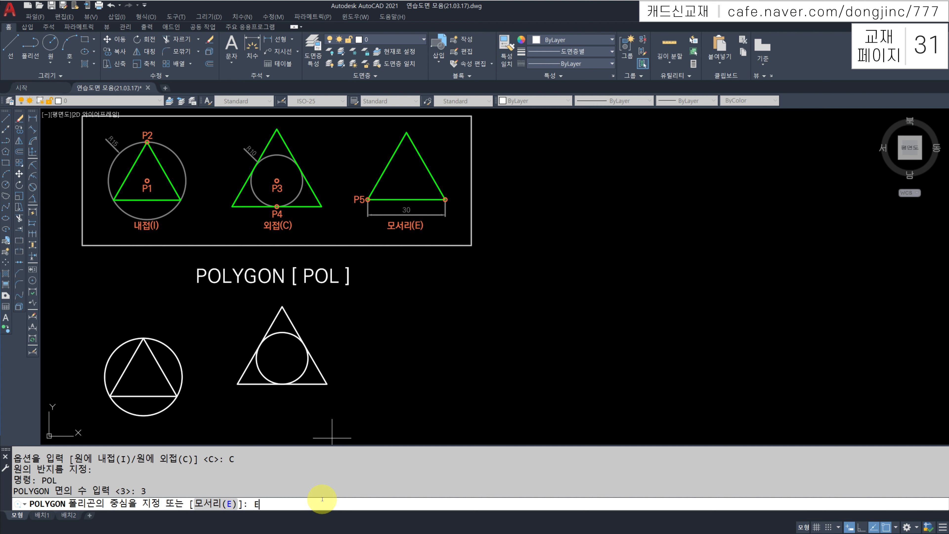
{"action": "key", "text": "Return"}
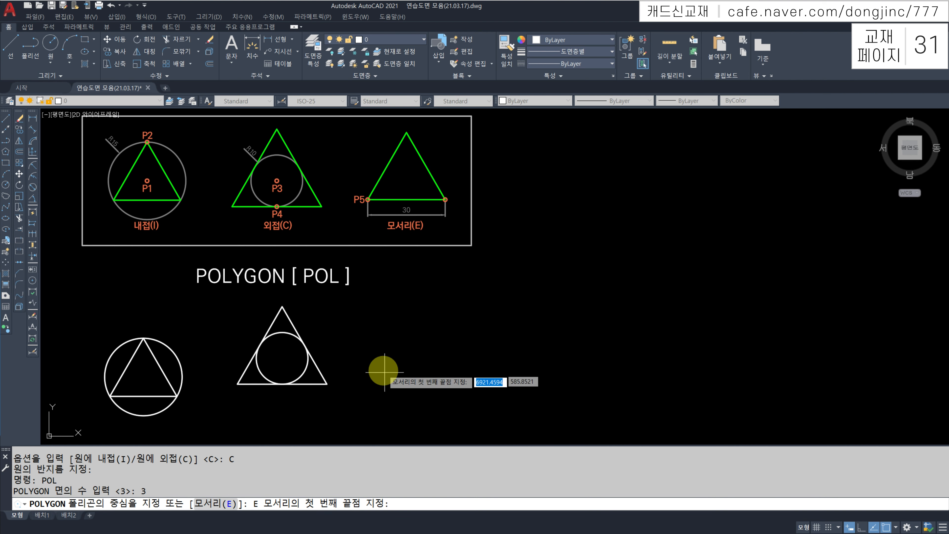
{"action": "left_click", "coordinate": [383, 382]}
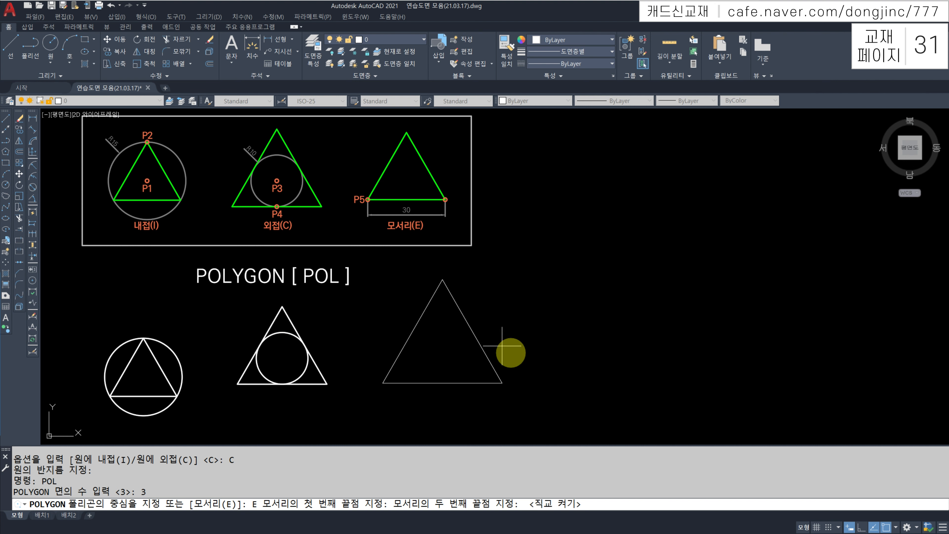
{"action": "key", "text": "F8"}
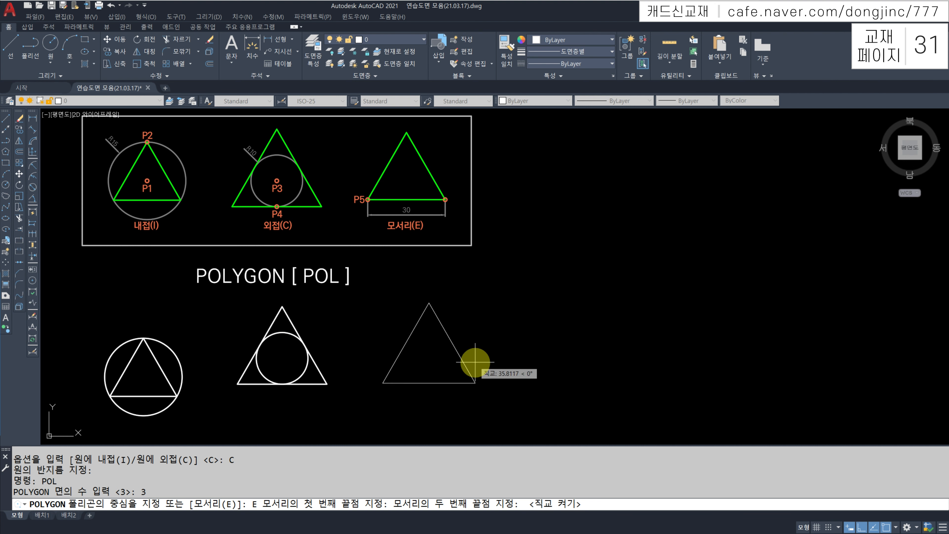
{"action": "type", "text": "30"}
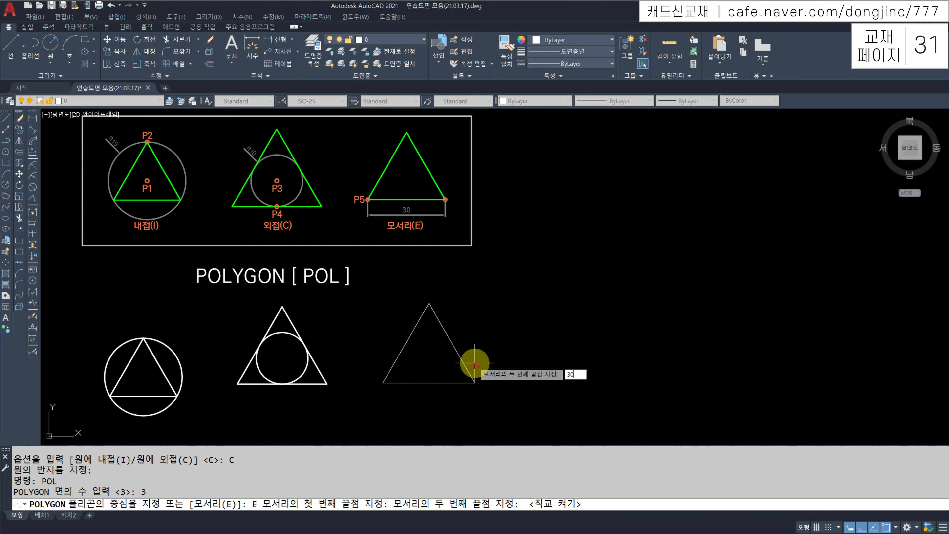
{"action": "key", "text": "Return"}
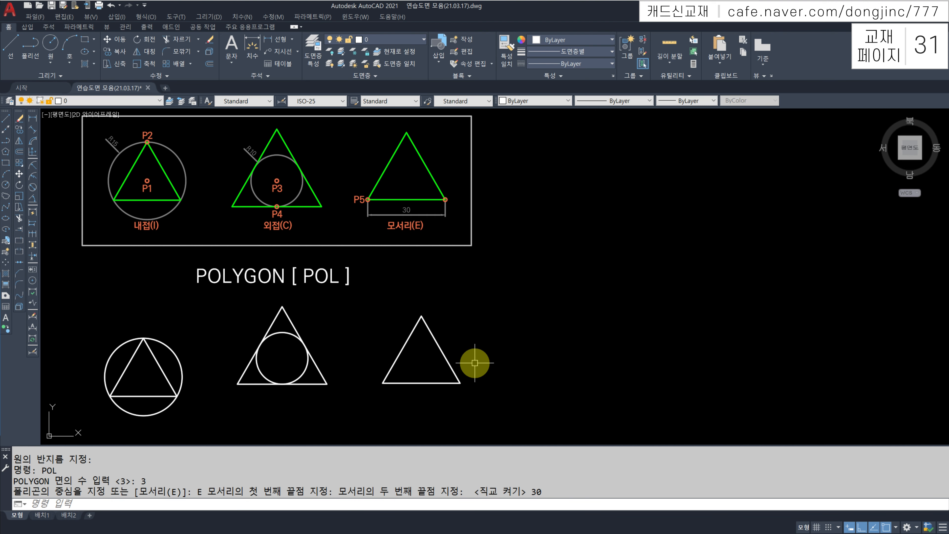
- Draw another triangle by edge to the right of the edge-defined one, with its edge of 30 running vertically upward
{"action": "middle_click_drag", "start_coordinate": [561, 375], "coordinate": [514, 374]}
{"action": "type", "text": "POL"}
{"action": "key", "text": "Return"}
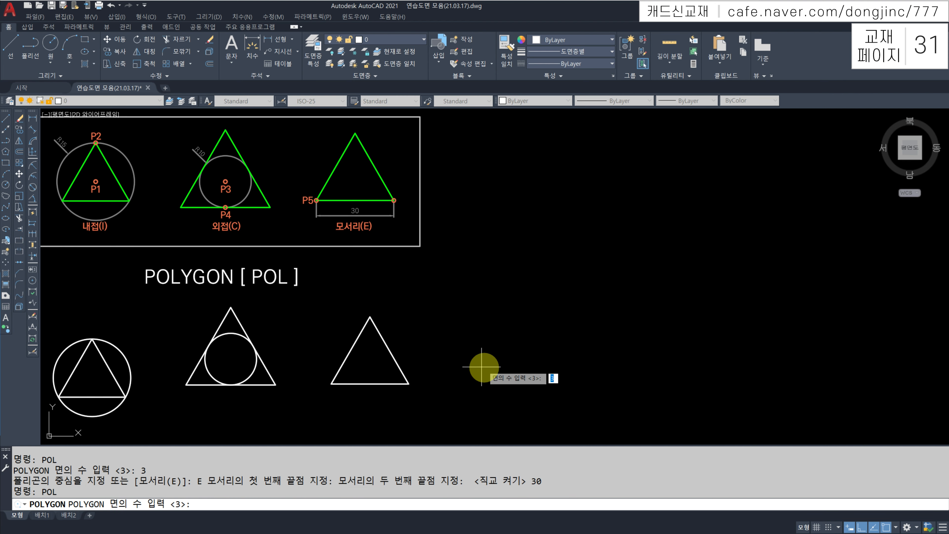
{"action": "key", "text": "Return"}
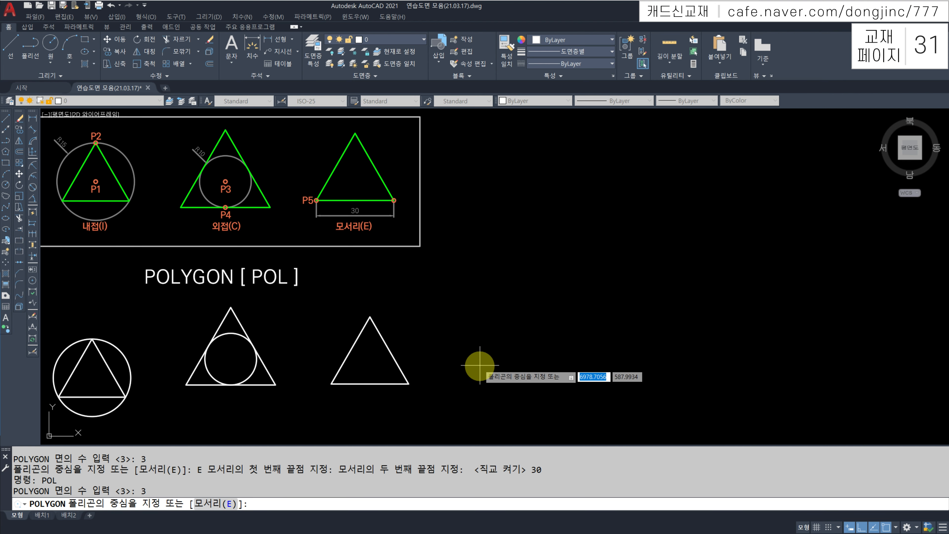
{"action": "type", "text": "E"}
{"action": "key", "text": "Return"}
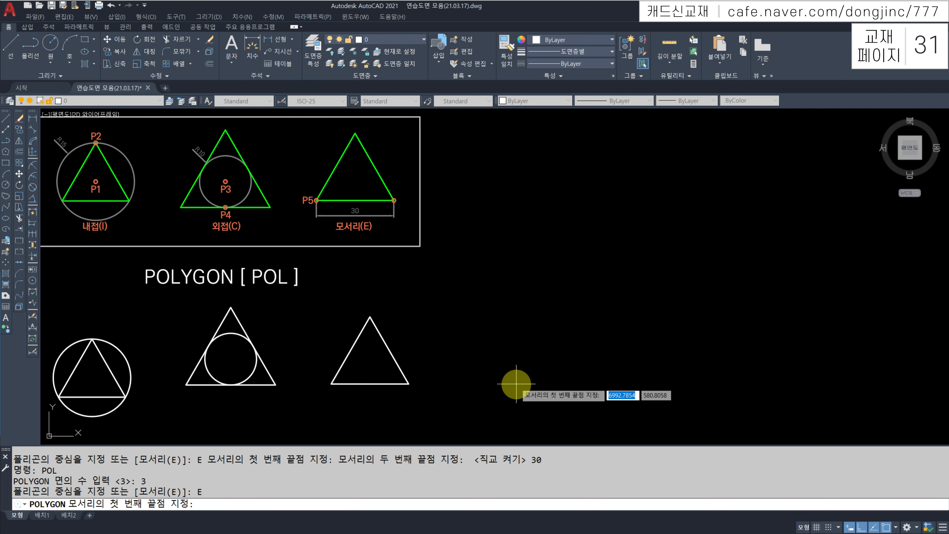
{"action": "left_click", "coordinate": [516, 383]}
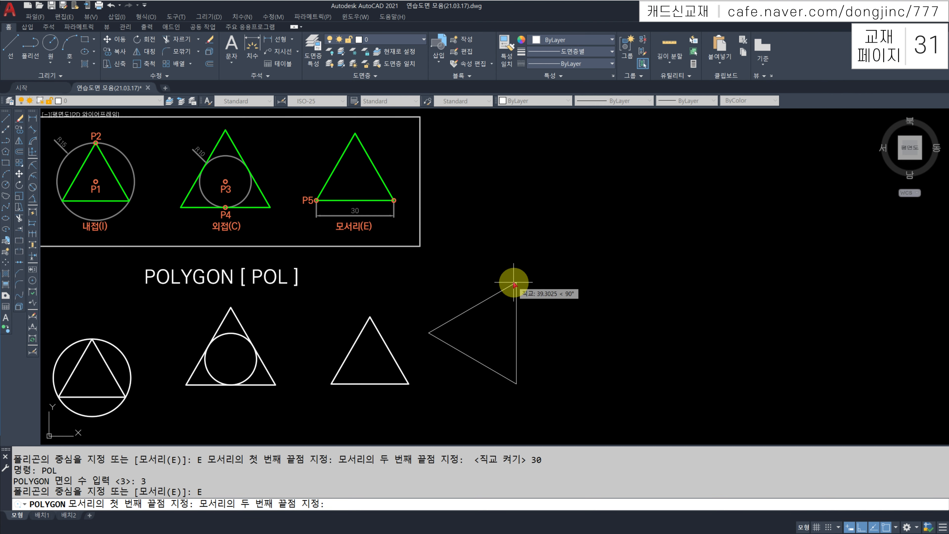
{"action": "type", "text": "30"}
{"action": "key", "text": "Return"}
{"action": "scroll", "coordinate": [500, 339], "scroll_direction": "down", "scroll_amount": 3}
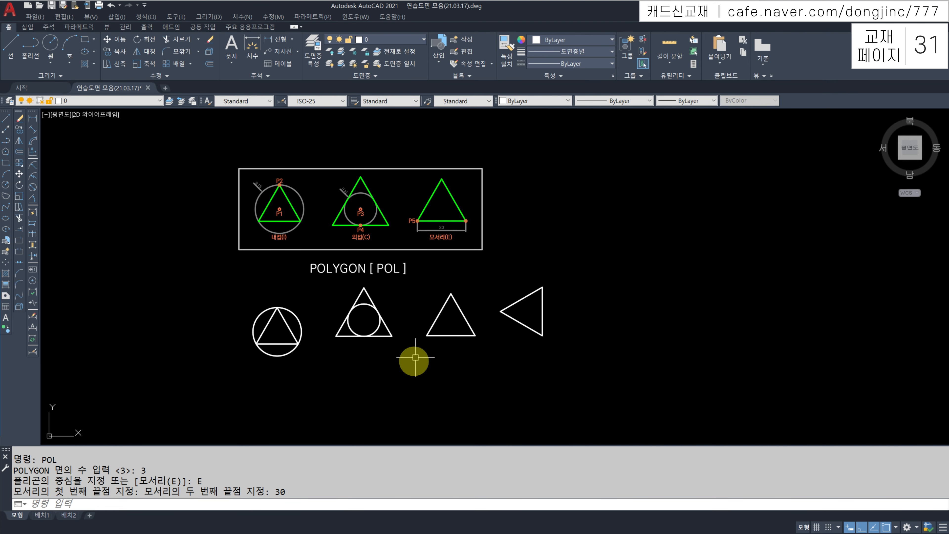
- Draw a 6-sided polygon inscribed in a circle of radius about 25 below the triangles, with a vertex pointing horizontally right
{"action": "middle_click_drag", "start_coordinate": [415, 355], "coordinate": [429, 339]}
{"action": "type", "text": "pol"}
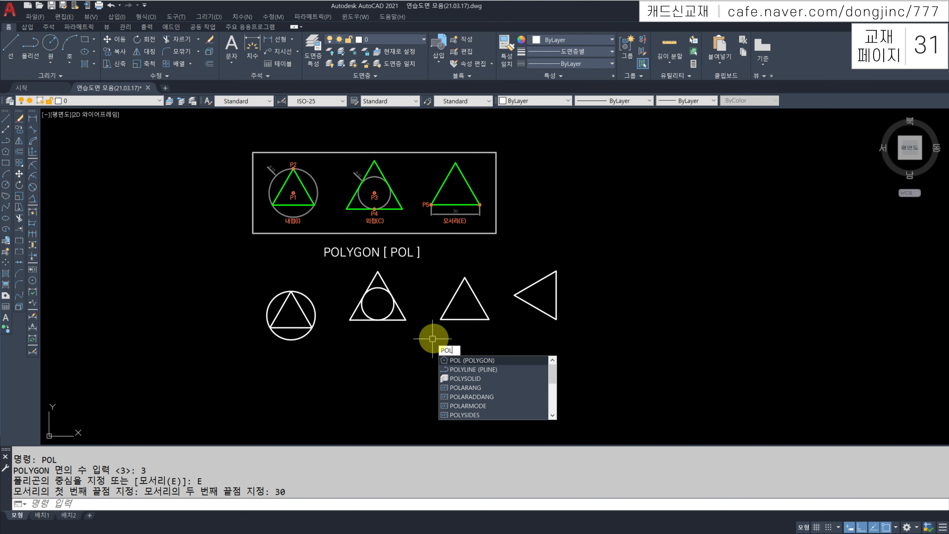
{"action": "key", "text": "Return"}
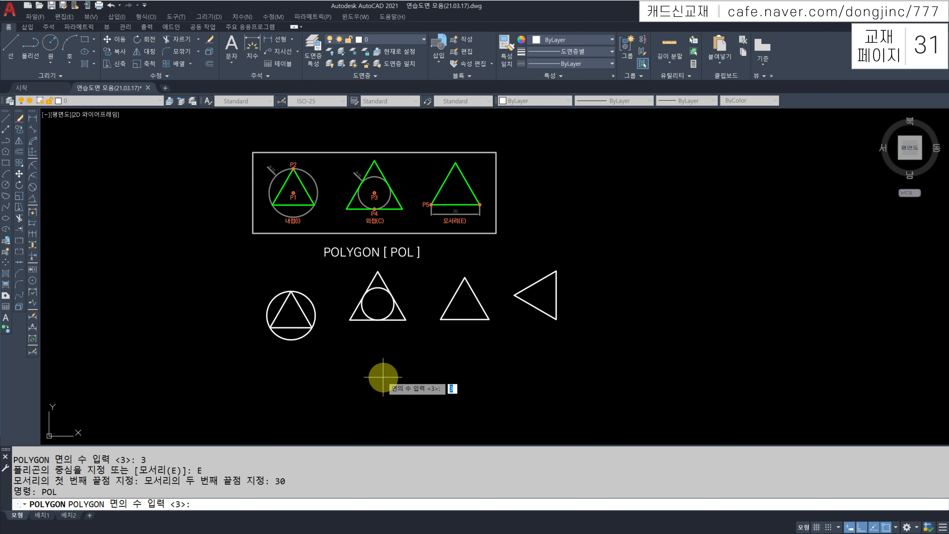
{"action": "type", "text": "6"}
{"action": "key", "text": "Return"}
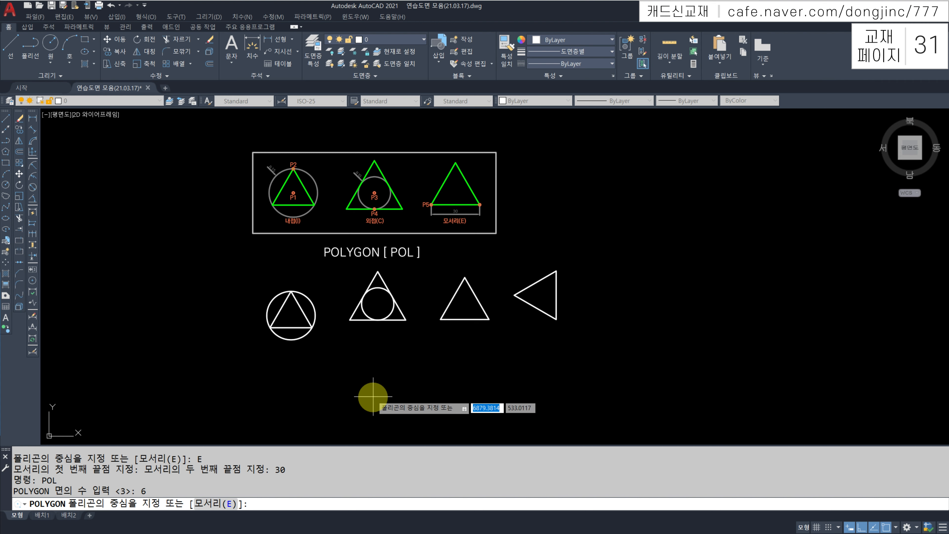
{"action": "left_click", "coordinate": [372, 396]}
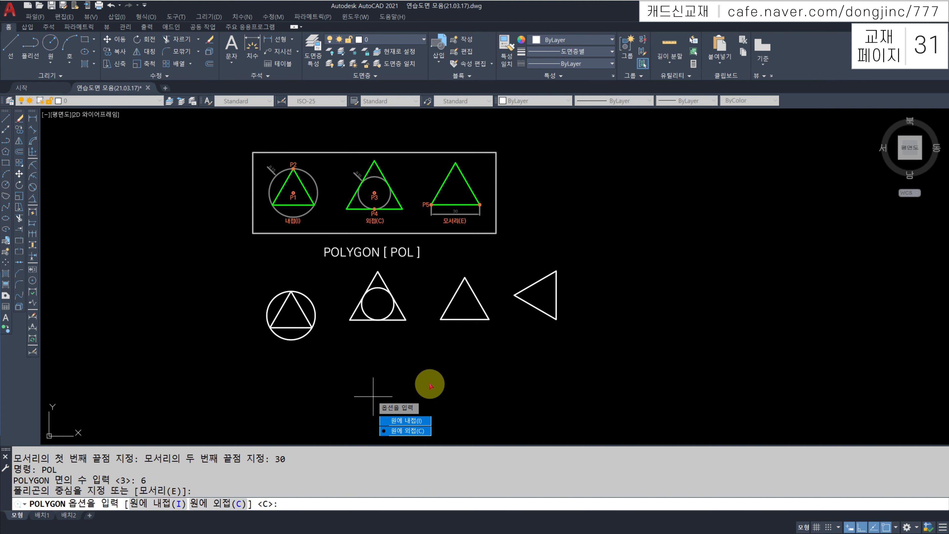
{"action": "type", "text": "i"}
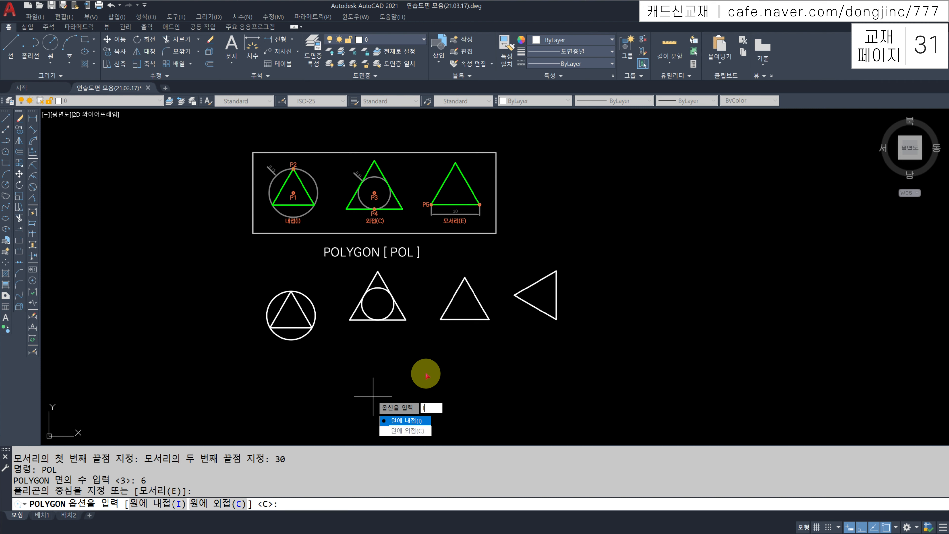
{"action": "key", "text": "Return"}
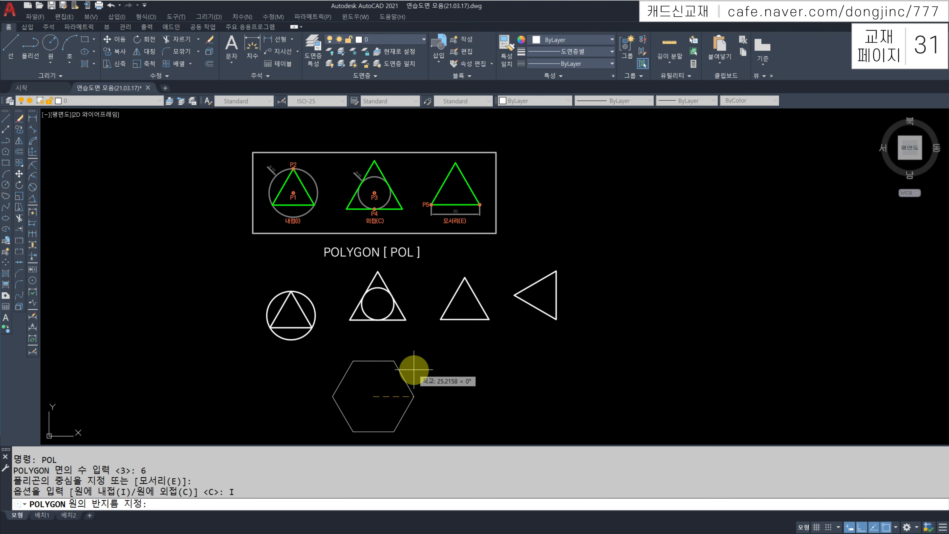
{"action": "left_click", "coordinate": [413, 369]}
{"action": "middle_click_drag", "start_coordinate": [502, 384], "coordinate": [495, 371]}
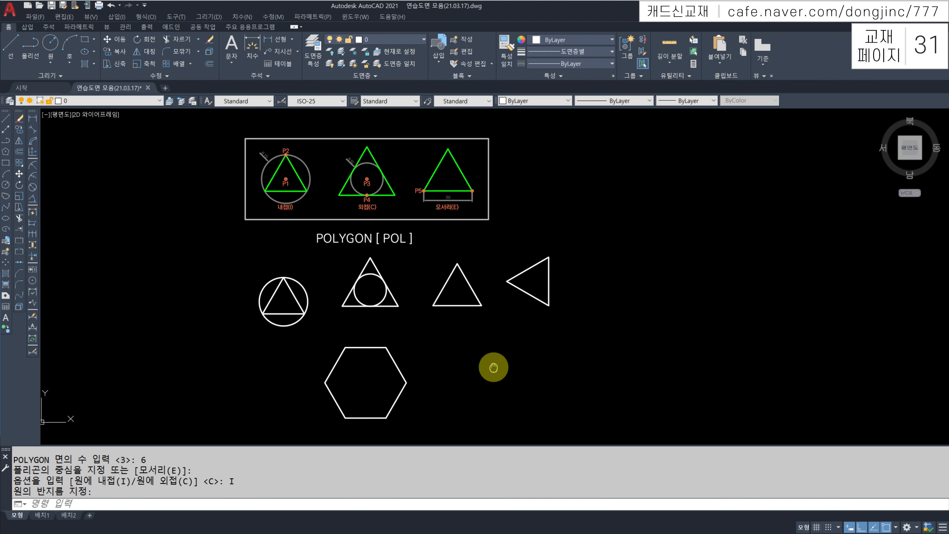